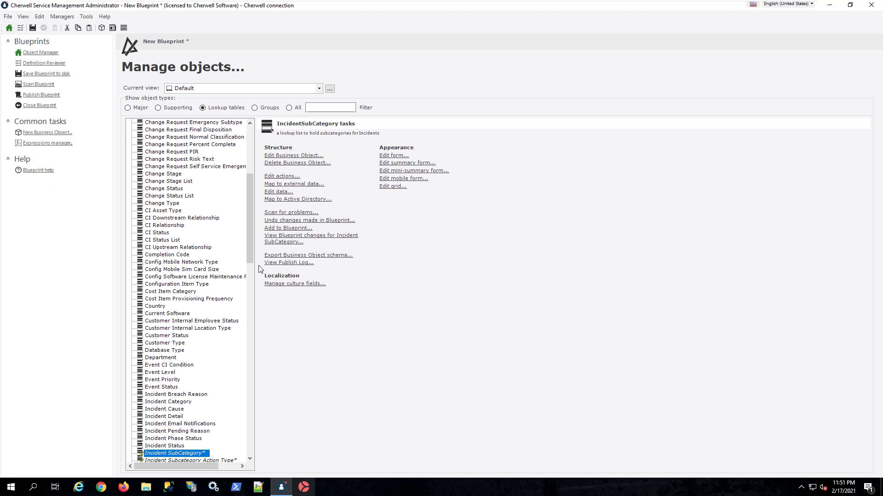
- Open the IncidentSubCategory Custom Action form and copy all controls of its Service Catalog Ticket Action section
drag(251, 236, 254, 298)
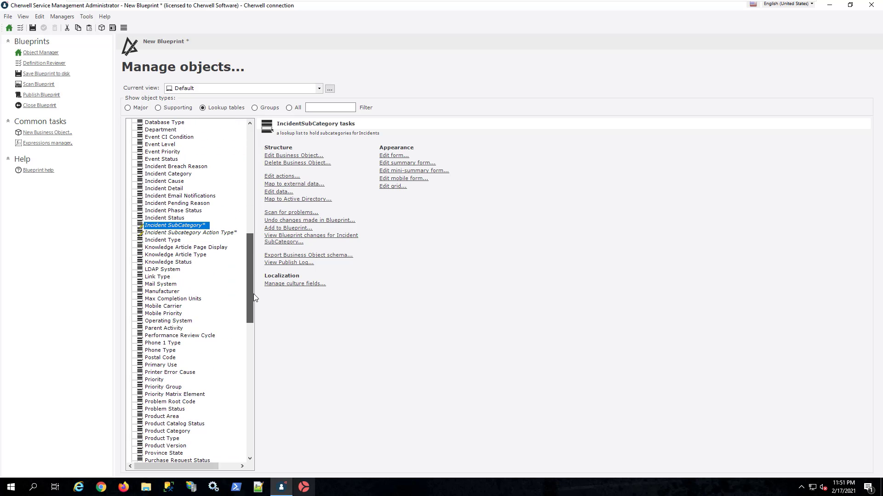
click(384, 156)
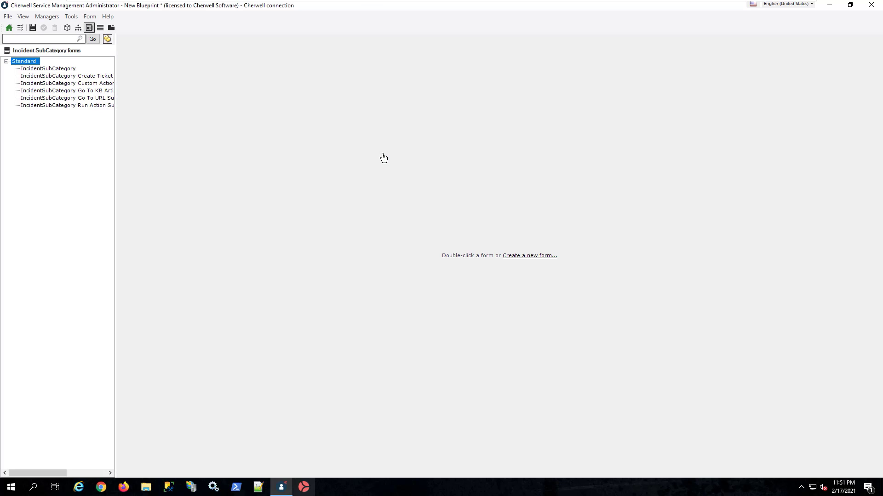
double_click(103, 84)
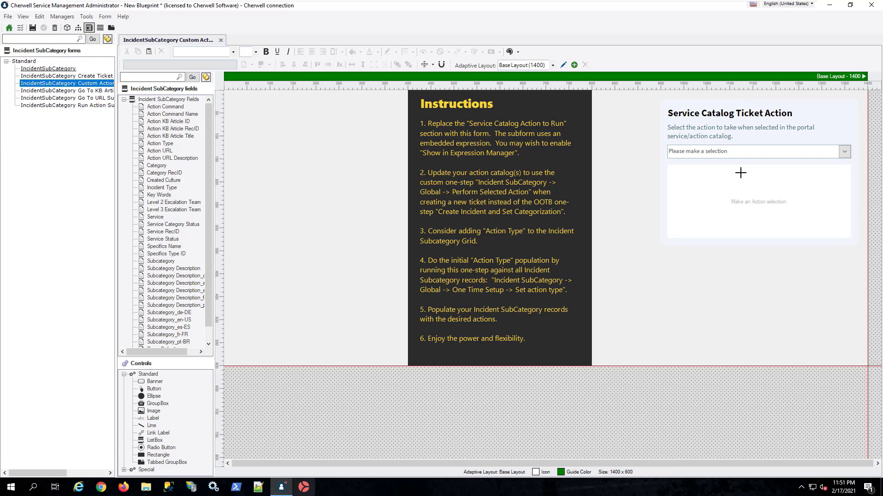
drag(860, 256, 646, 95)
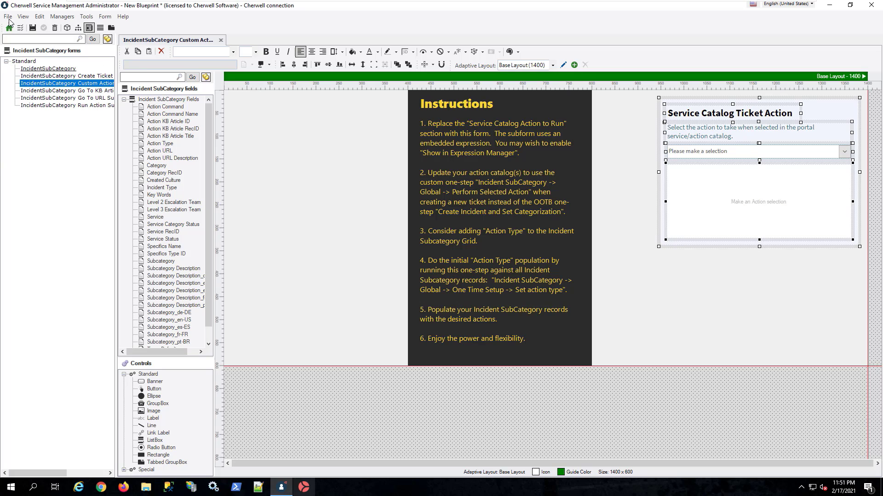
click(40, 17)
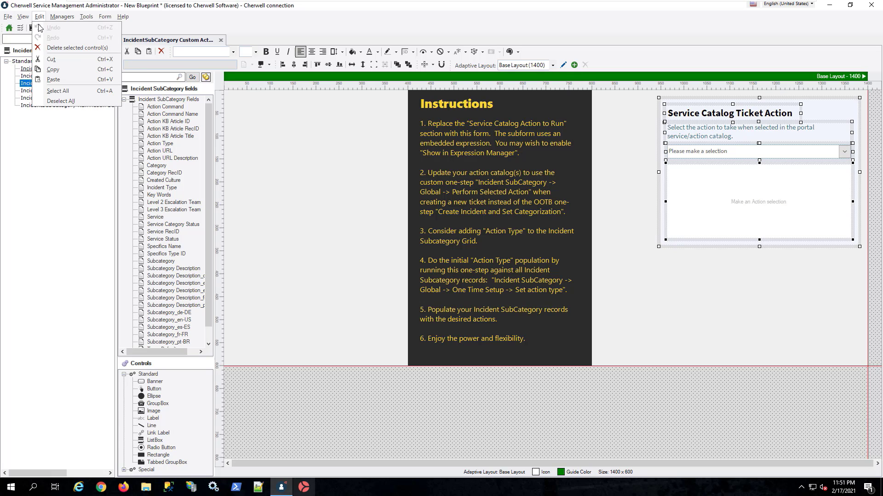
click(54, 71)
- Open the default IncidentSubCategory form and set its Base Layout height to 1500
double_click(61, 69)
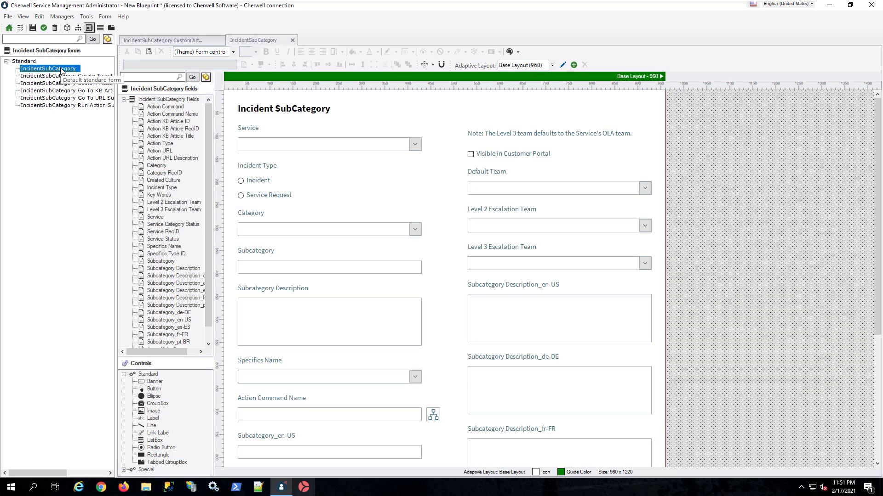
click(563, 66)
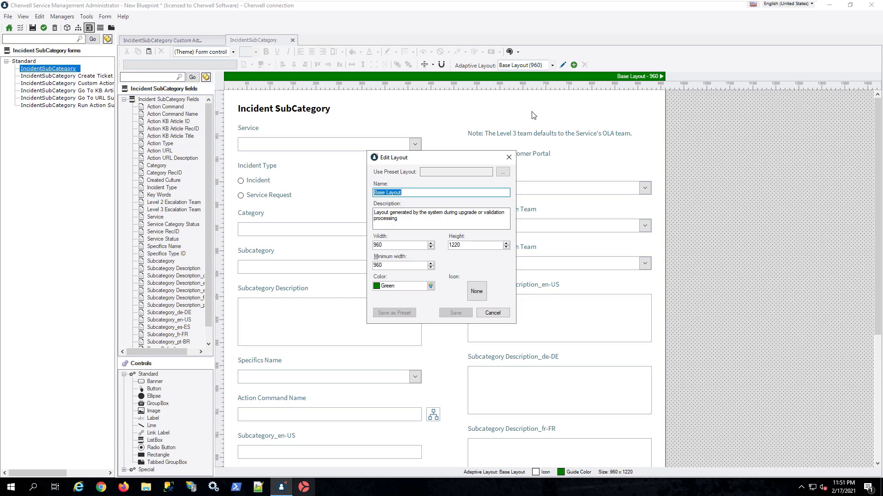
click(472, 246)
double_click(471, 246)
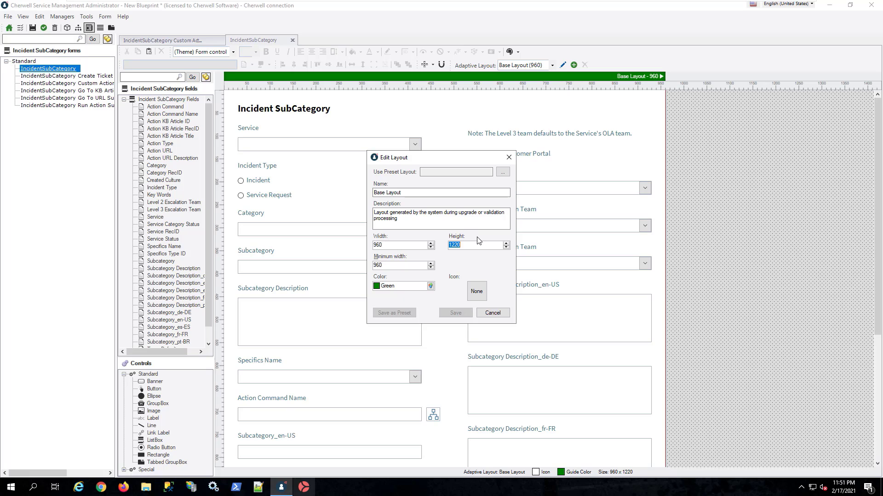
text(1500)
click(456, 313)
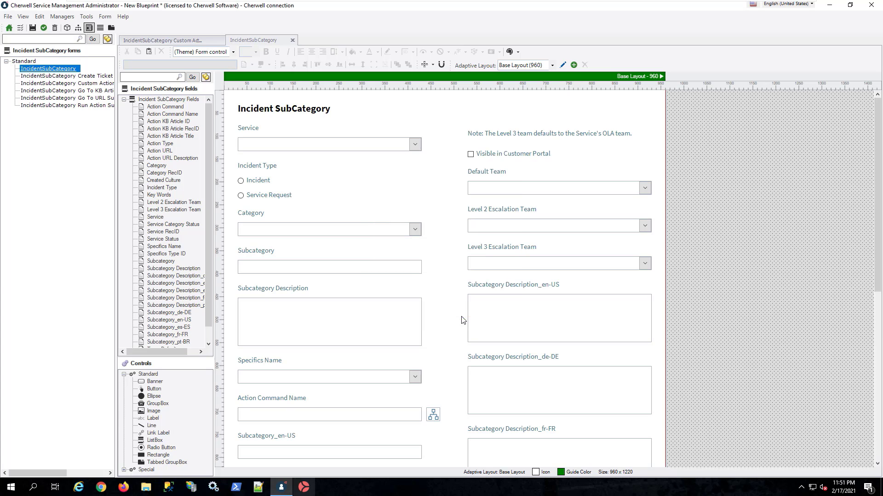
- Delete the Action Command Name label, its text field and the adjacent button from the form
scroll(453, 310, down, 5)
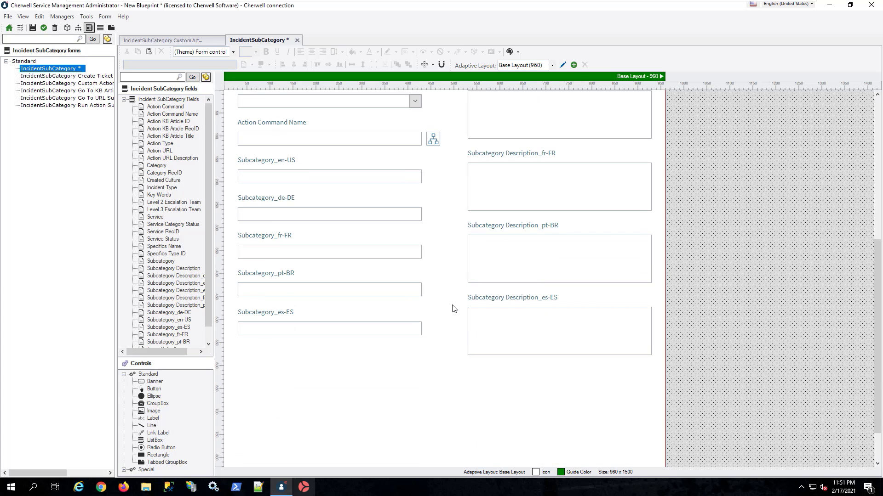
drag(448, 146, 278, 115)
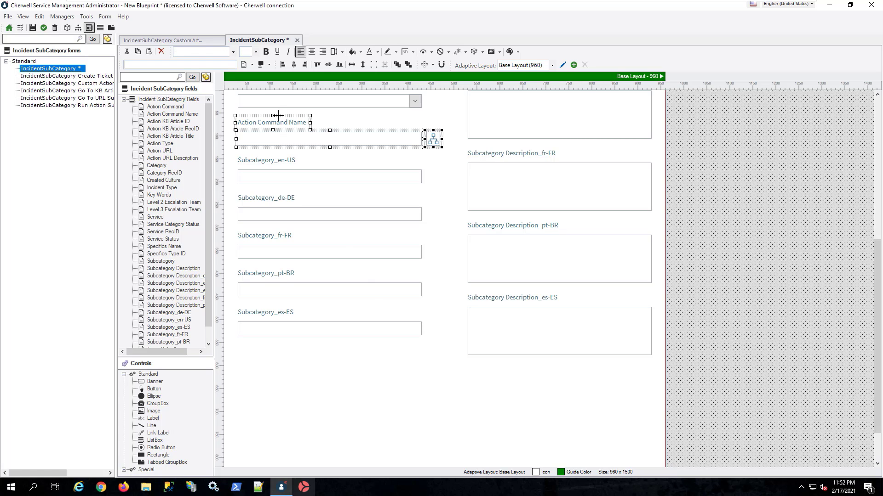
key(Delete)
- Shift the group of culture-specific fields from Subcategory_en-US to Subcategory_es-ES down to a top position of 1010
drag(427, 362, 249, 154)
right_click(277, 177)
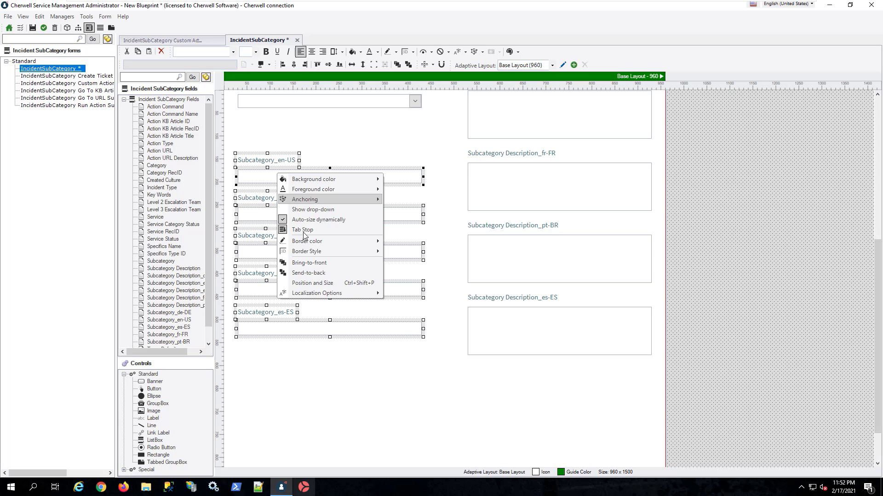
click(315, 284)
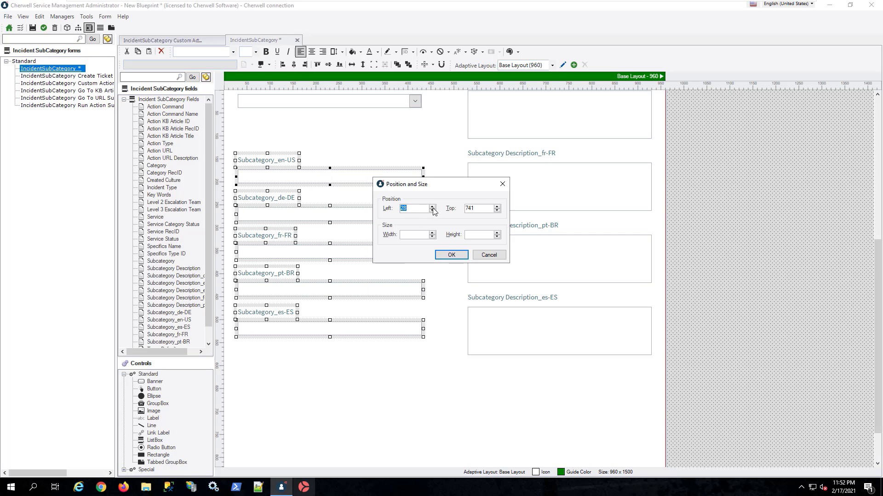
key(Tab)
text(1010)
key(Return)
click(745, 190)
- Paste the copied Service Catalog Ticket Action section, place it below Specifics Name with left position 15, and update the Blueprint
scroll(733, 190, up, 1)
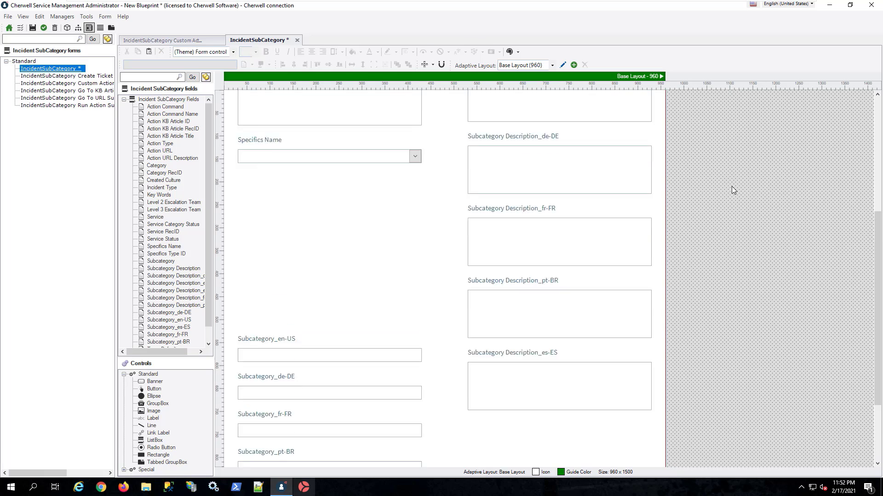
scroll(733, 190, up, 4)
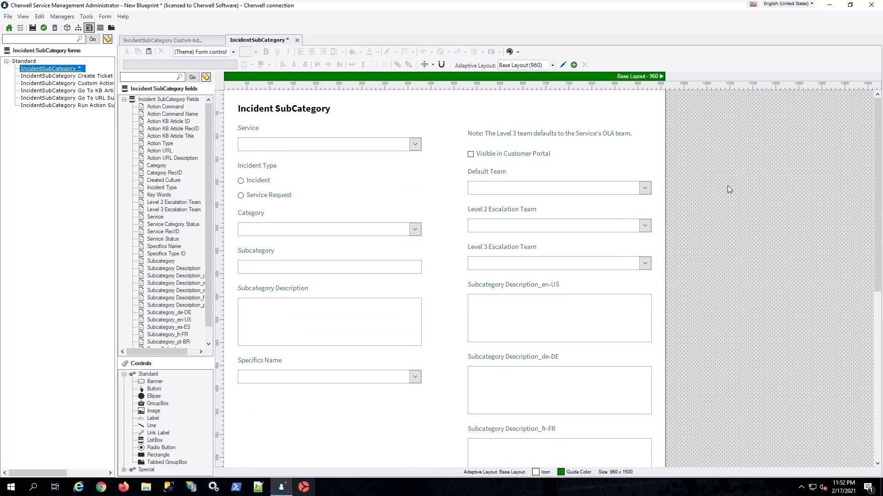
click(41, 17)
click(54, 80)
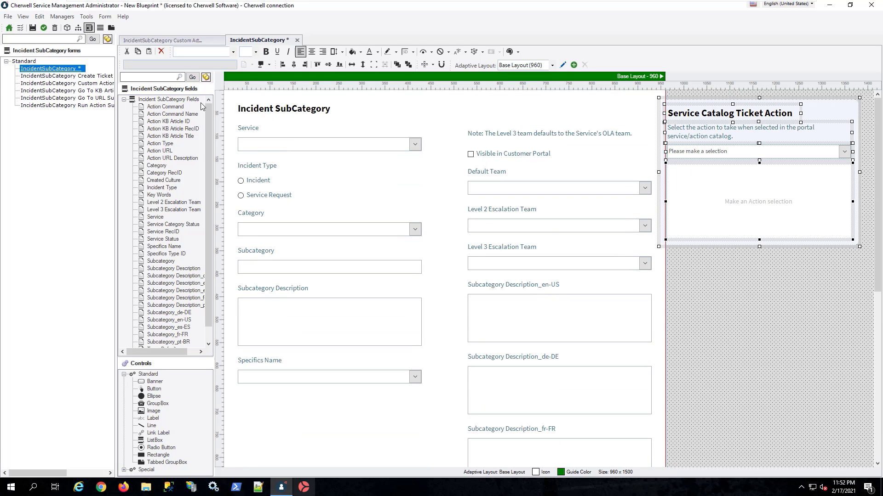
right_click(818, 107)
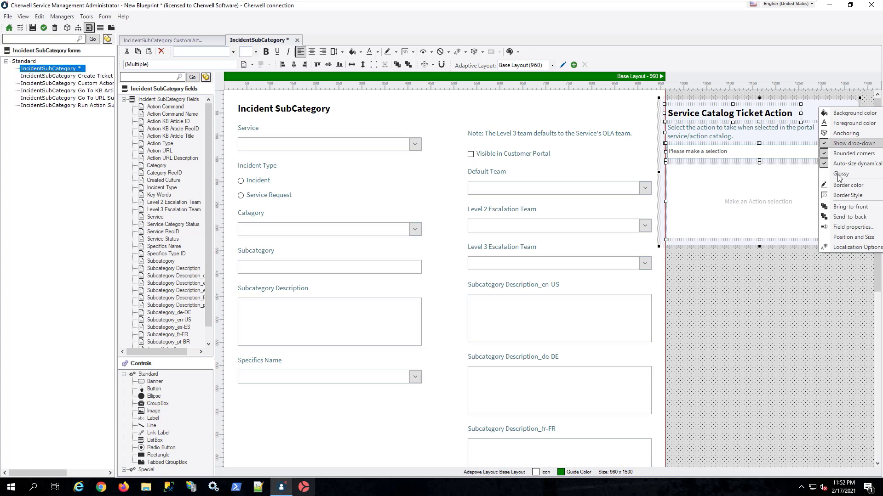
click(844, 237)
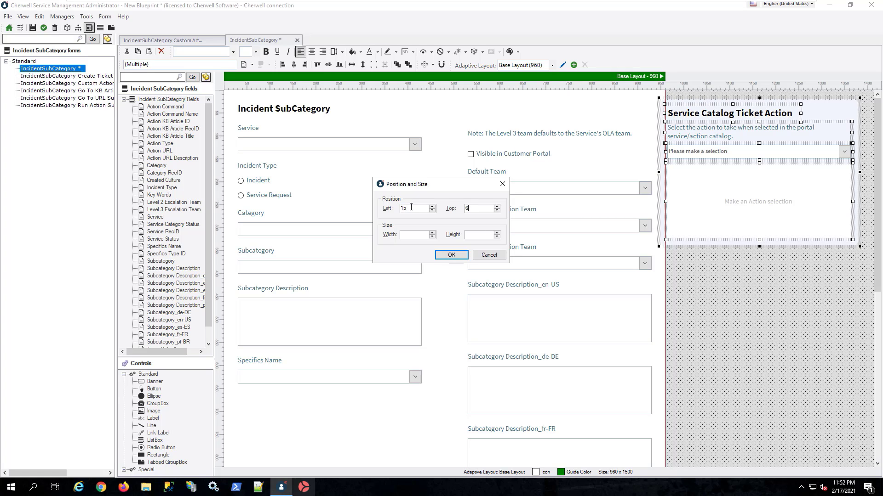
click(449, 255)
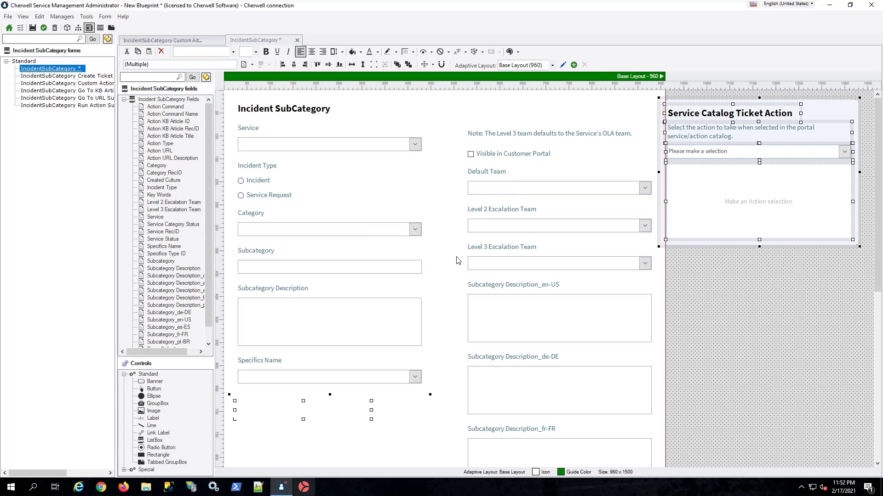
scroll(450, 312, down, 4)
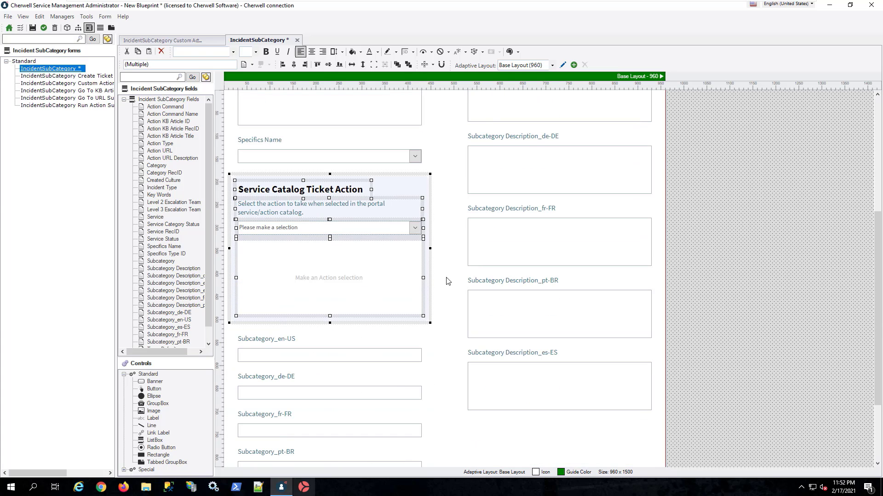
click(445, 258)
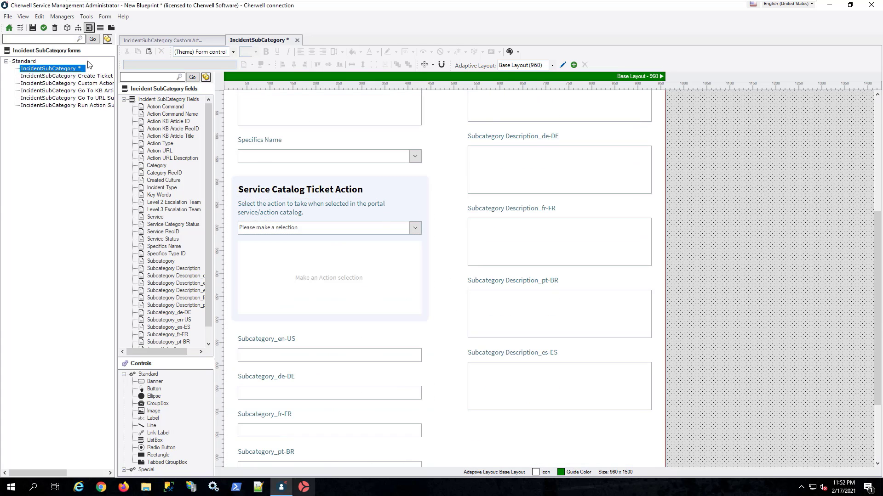
click(44, 28)
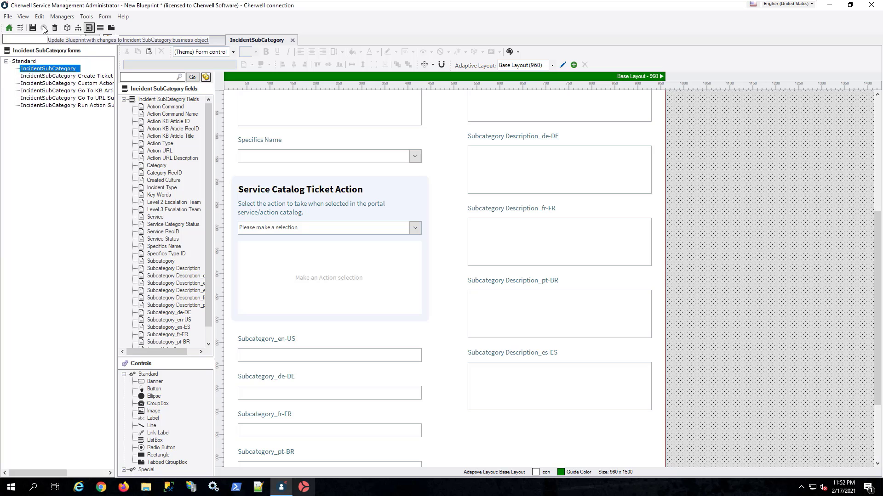
- Enable Show in Expression Manager for the Incident SubCategory object and add an Action Type column after Incident Type in its grid
click(68, 28)
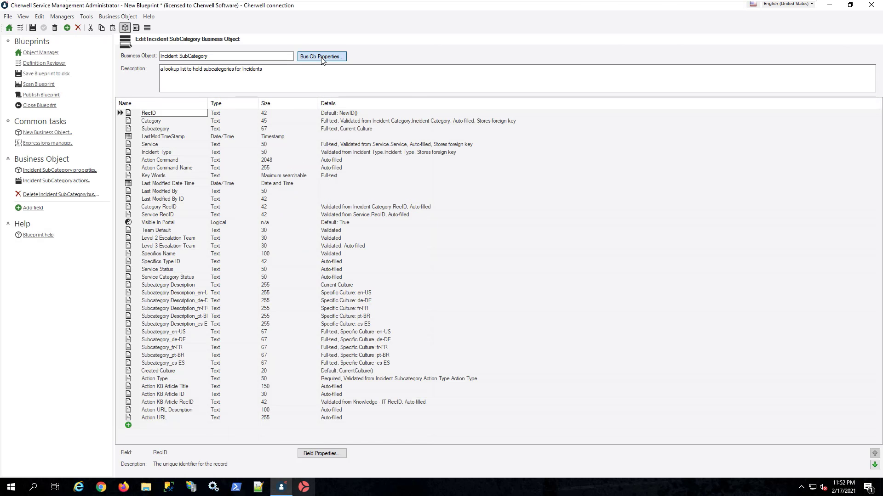
click(321, 57)
click(470, 230)
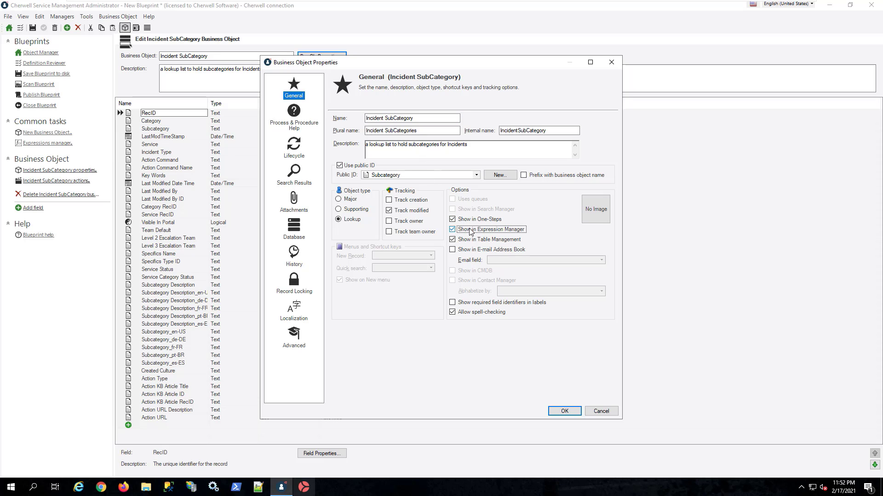
click(566, 412)
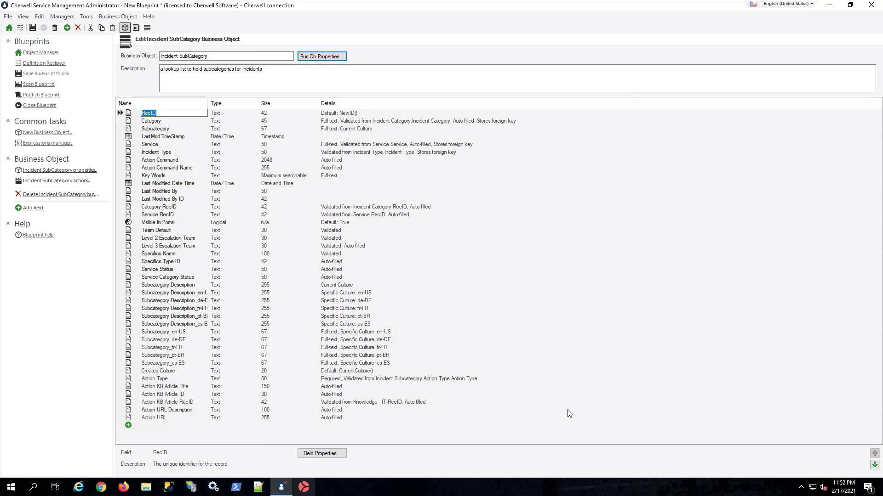
click(147, 28)
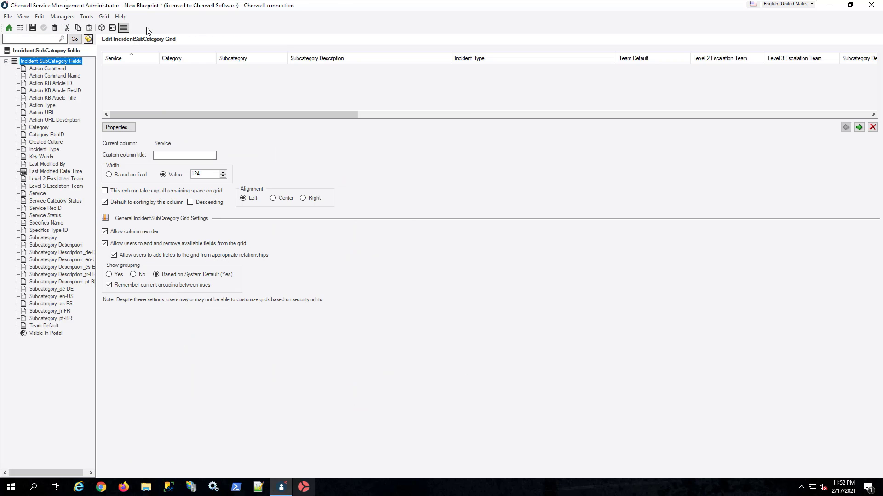
drag(43, 106, 619, 65)
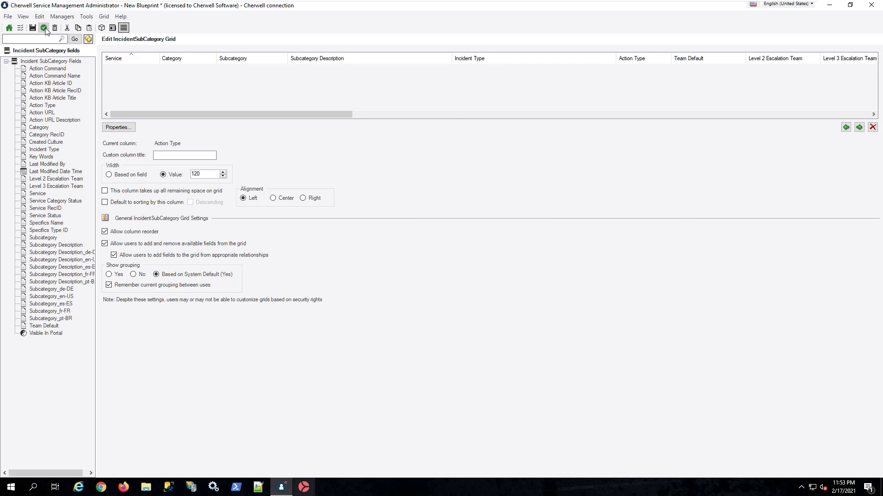
- Open the global Service Catalog widget for editing from the Widget Manager
click(62, 16)
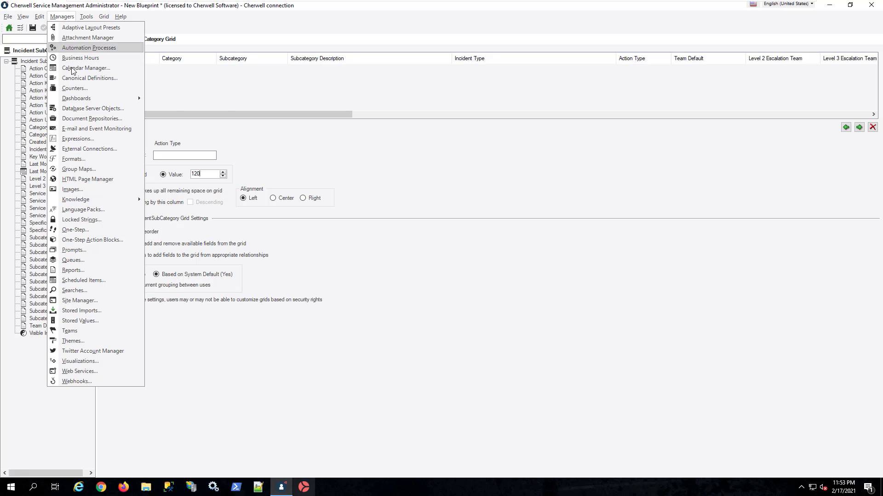
mouse_move(80, 100)
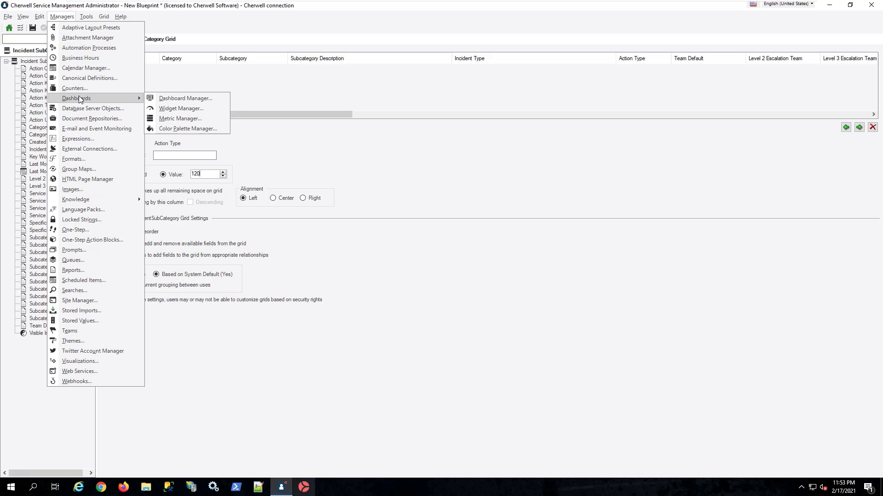
click(181, 108)
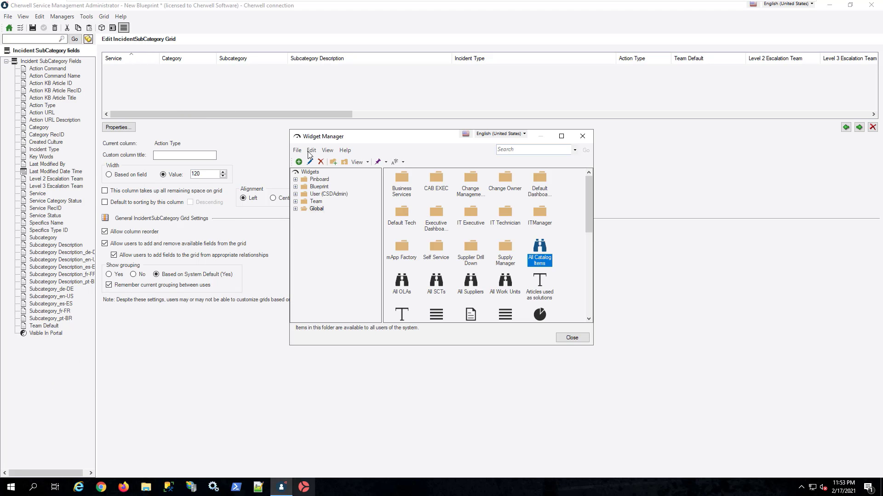
scroll(457, 238, down, 2)
scroll(457, 237, down, 5)
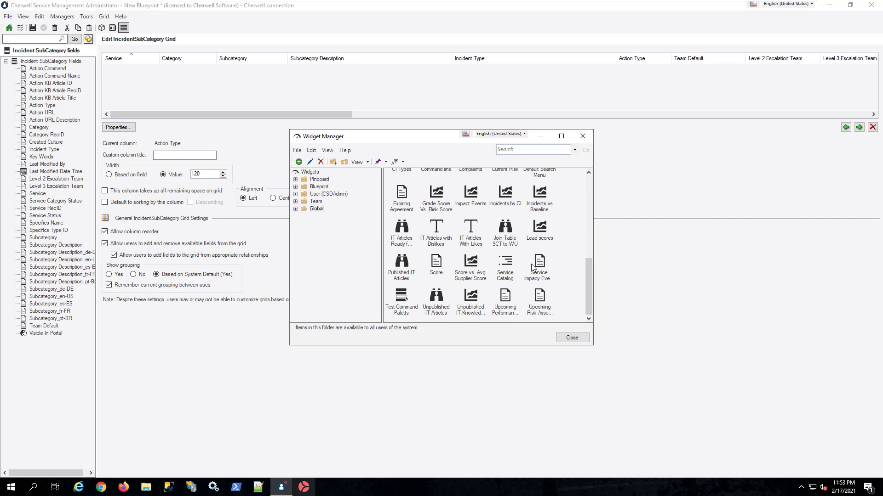
right_click(509, 263)
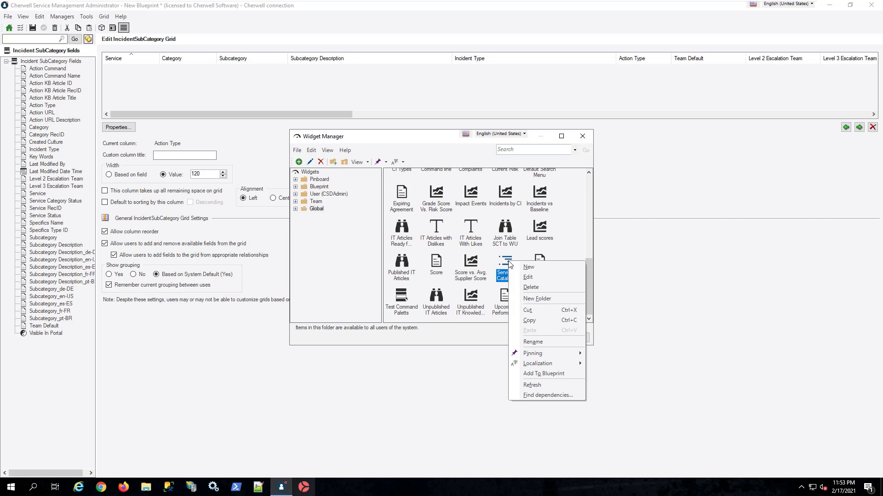
click(527, 278)
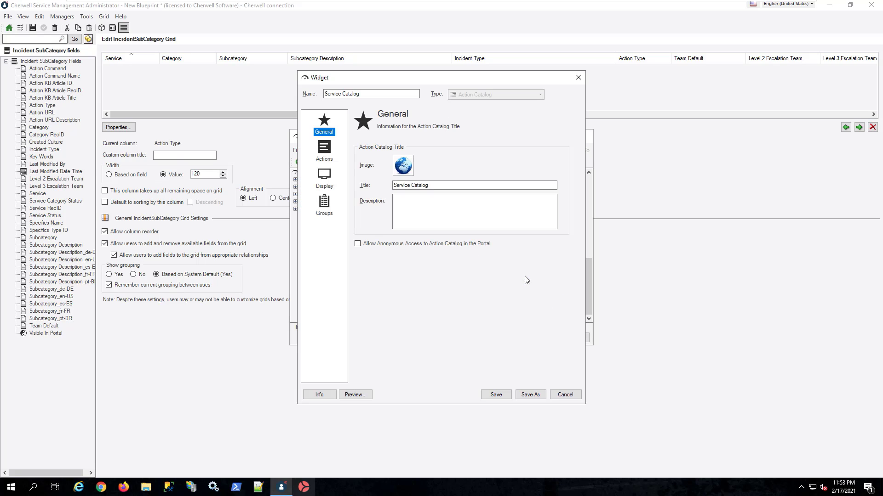
- Set the Service Catalog widget's default action to the Perform Selected Action One-Step, save the widget and close the Widget Manager
click(325, 152)
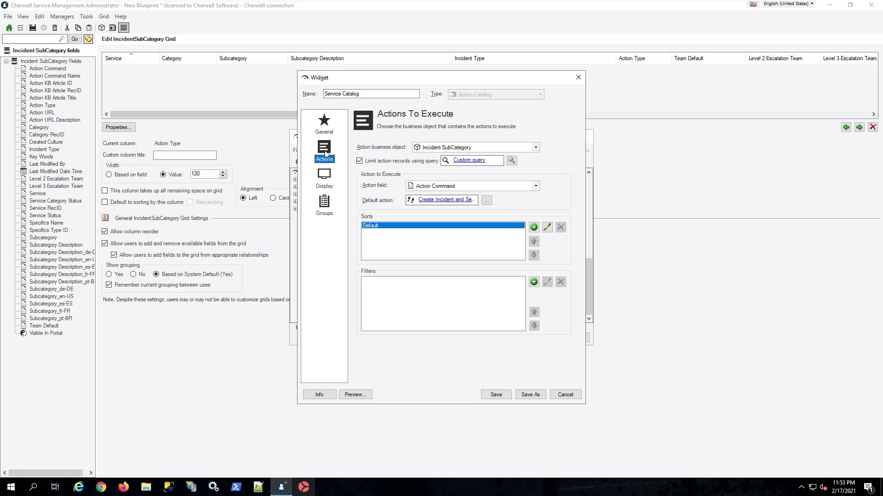
click(486, 201)
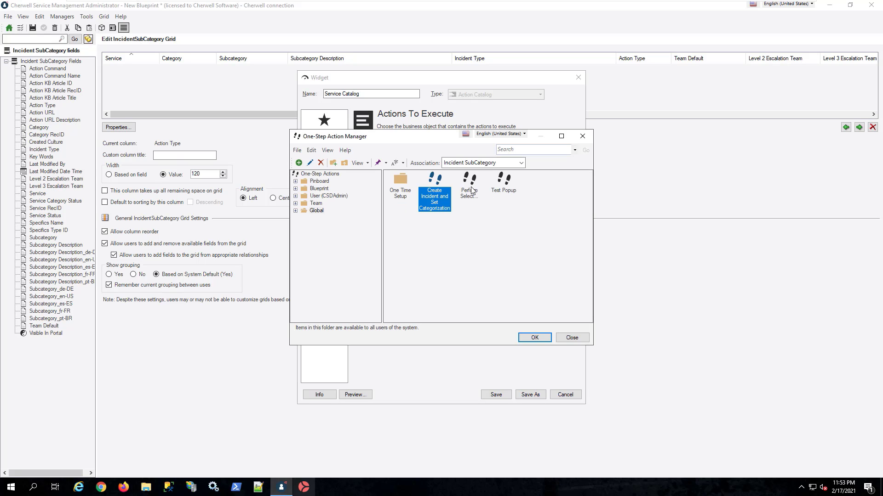
click(470, 188)
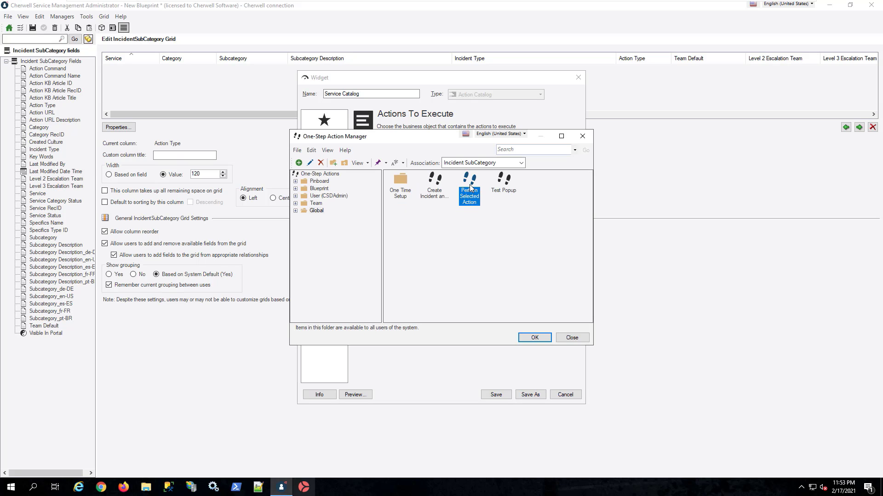
click(542, 339)
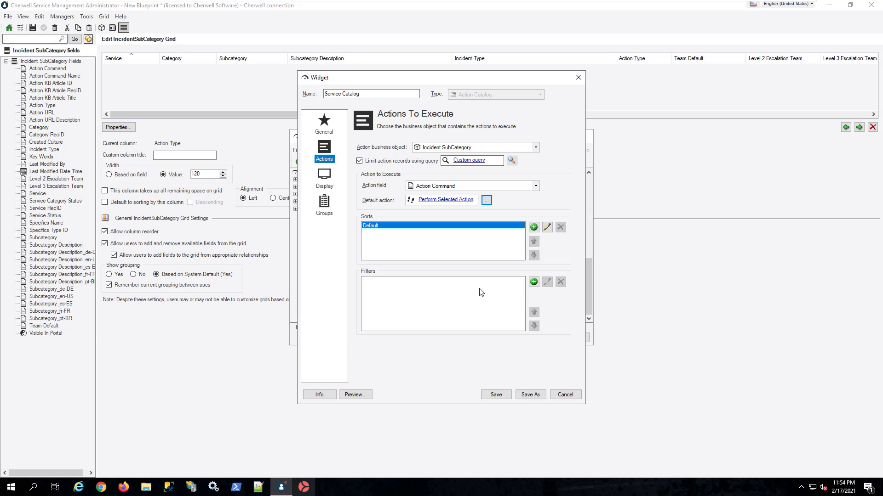
click(503, 396)
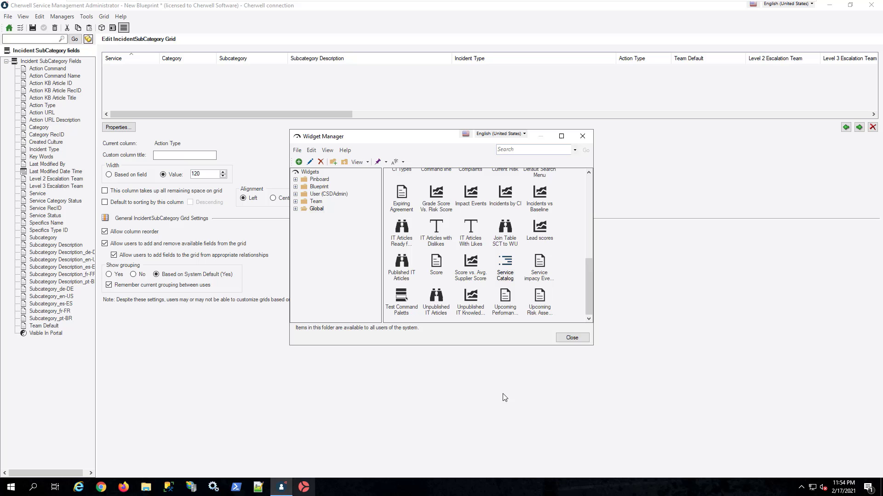
click(569, 339)
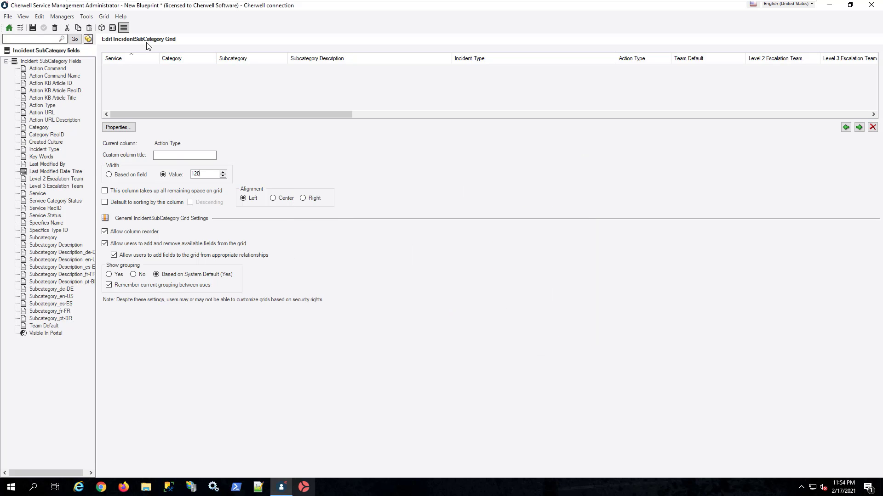
- Open the IncidentSubCategory Custom form from the Incident SubCategory forms
click(113, 28)
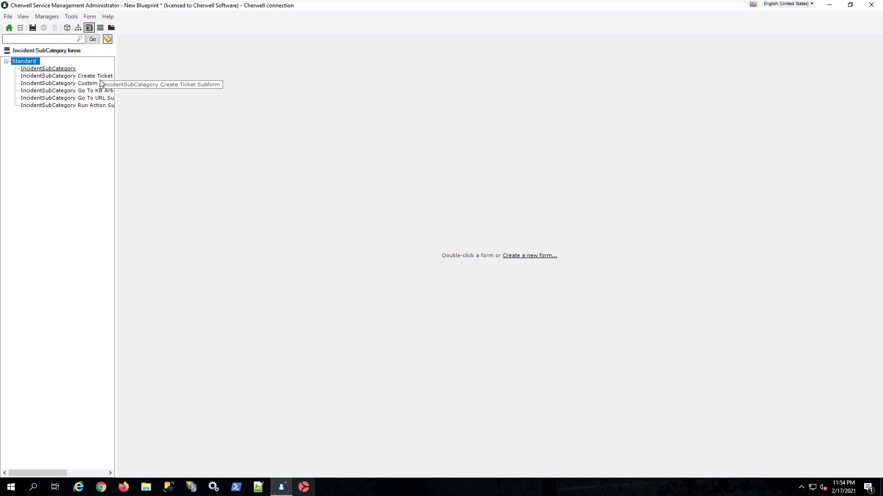
double_click(101, 84)
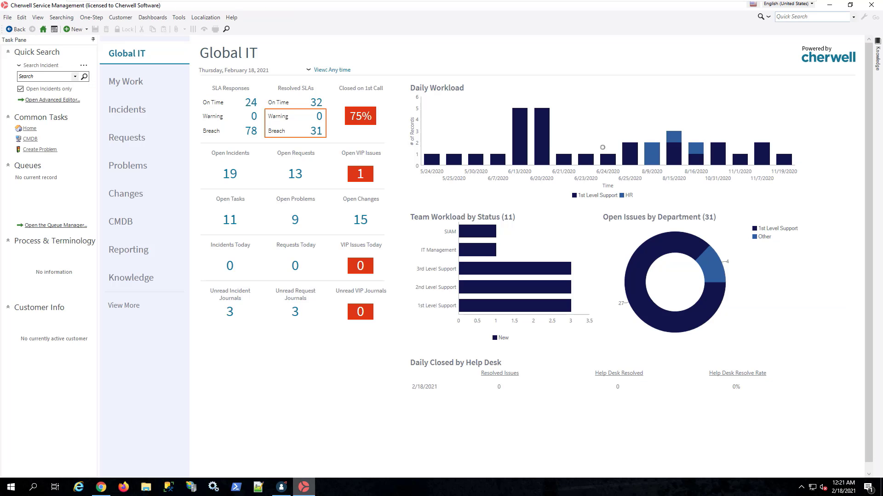
- In Cherwell Service Management, show Incident SubCategory in Table Management and run the global One Time Setup One-Step for all results
click(178, 18)
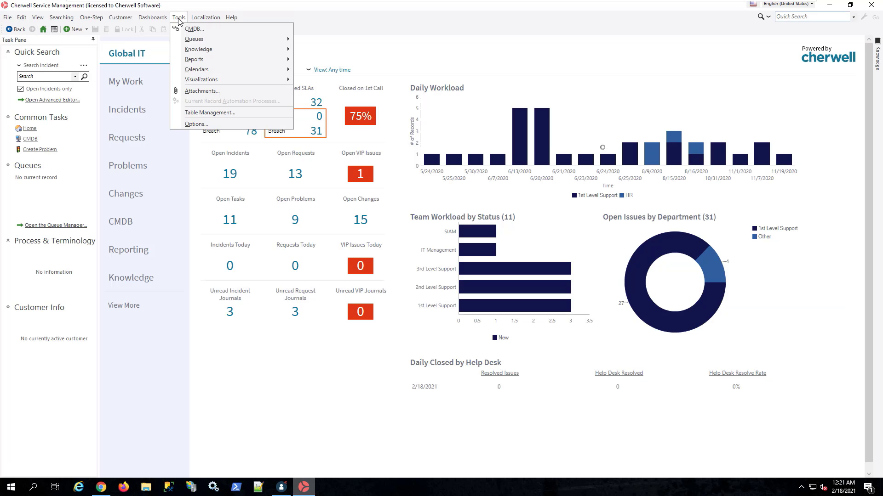
click(206, 117)
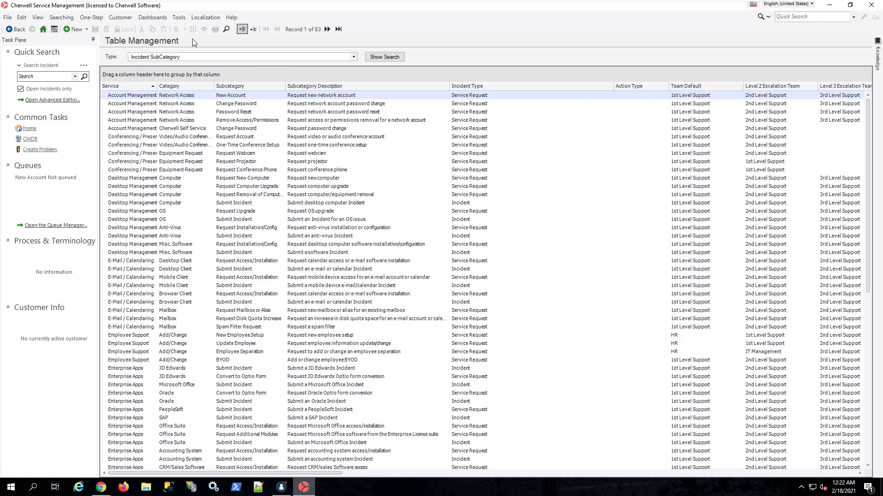
click(97, 20)
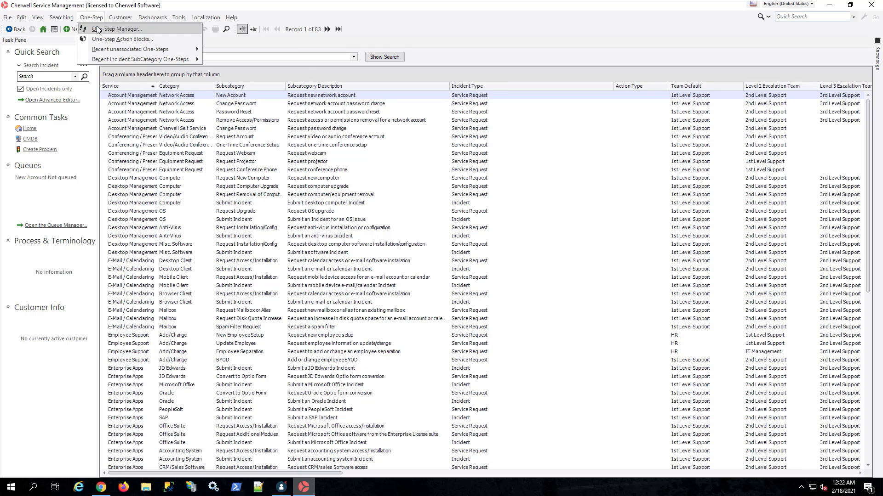
click(98, 29)
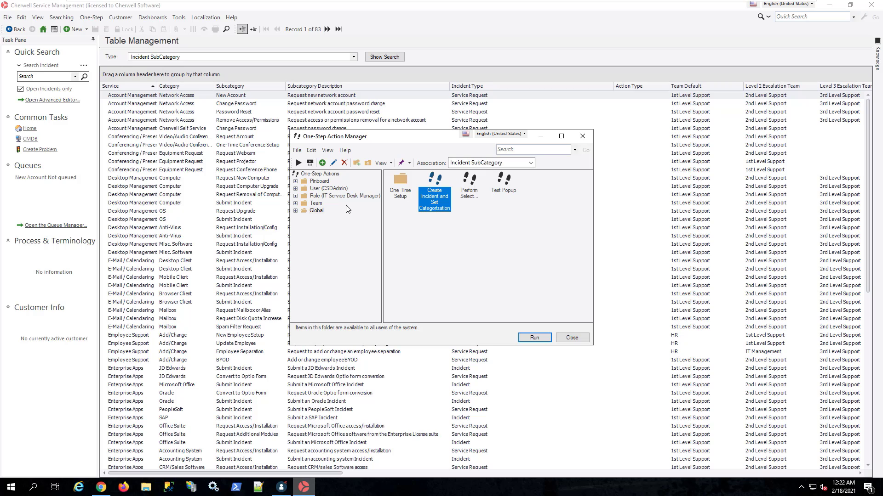
click(314, 212)
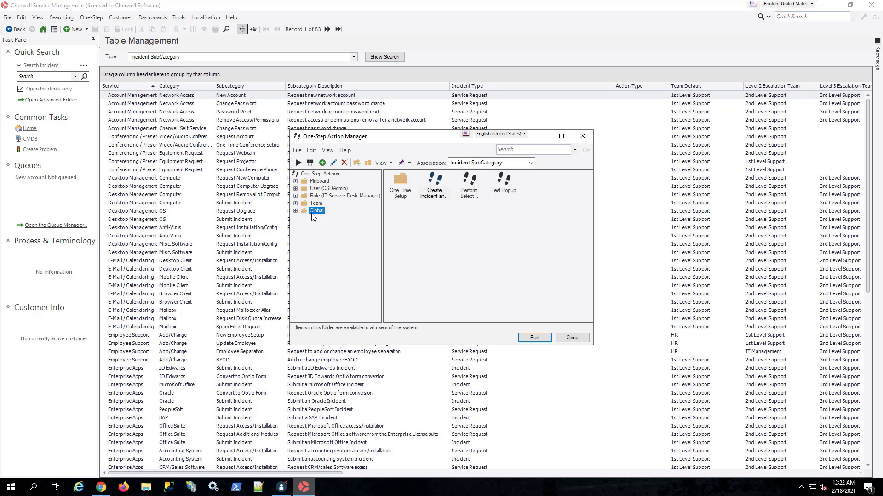
double_click(401, 183)
right_click(404, 183)
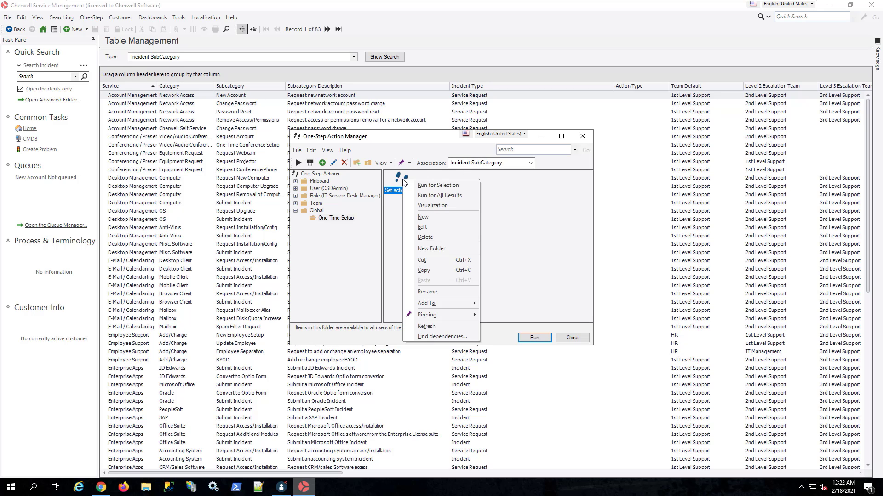
click(437, 196)
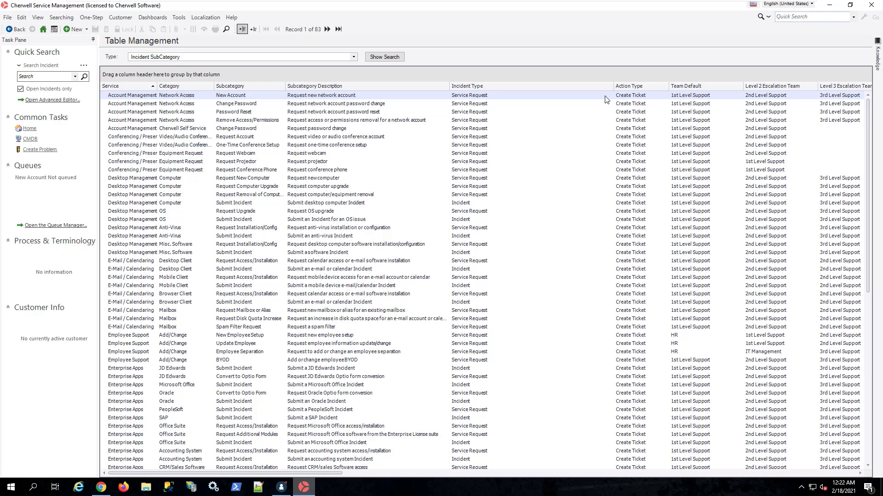
- Create a Service Request subcategory named Postman under the Network Access category, with Create Ticket as its Service Catalog Ticket Action
click(74, 32)
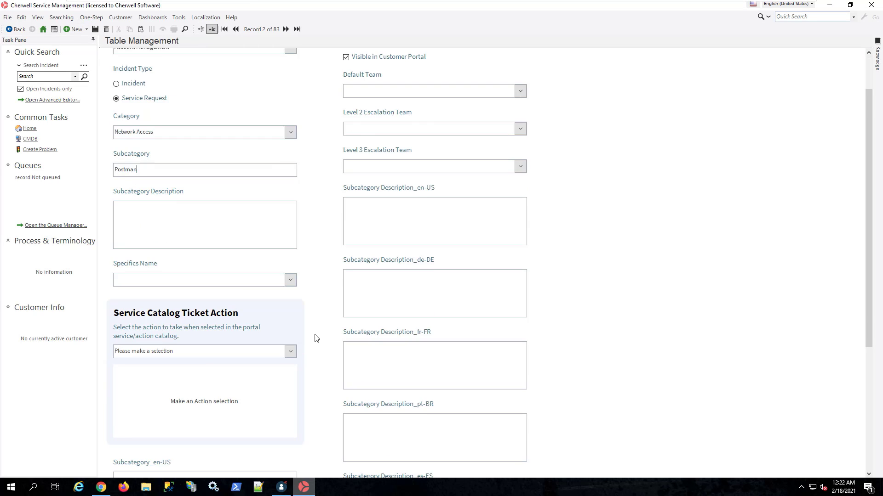
scroll(314, 338, down, 2)
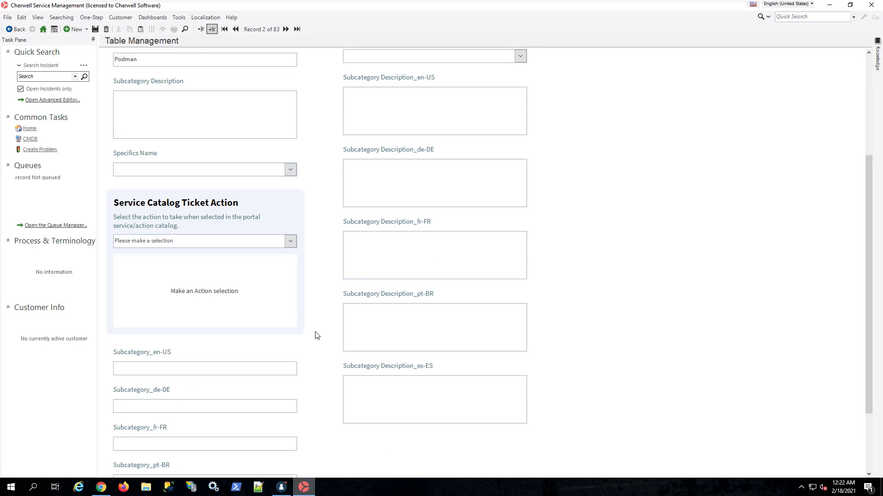
click(290, 242)
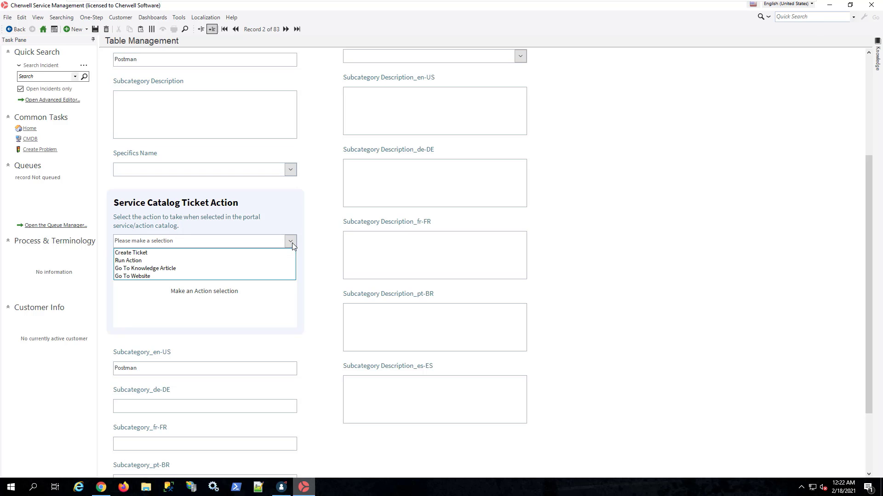
click(144, 253)
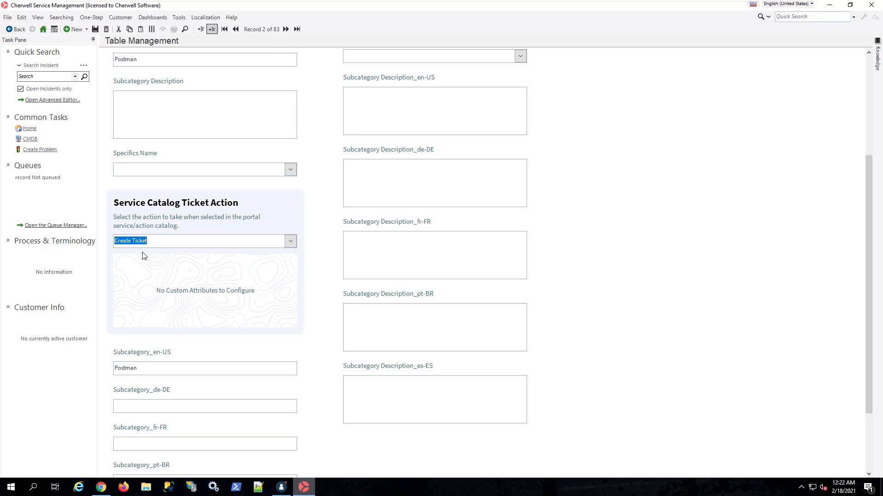
- Change the Postman record's ticket action to Run Action and assign the global Org Chart visualization to it
click(290, 244)
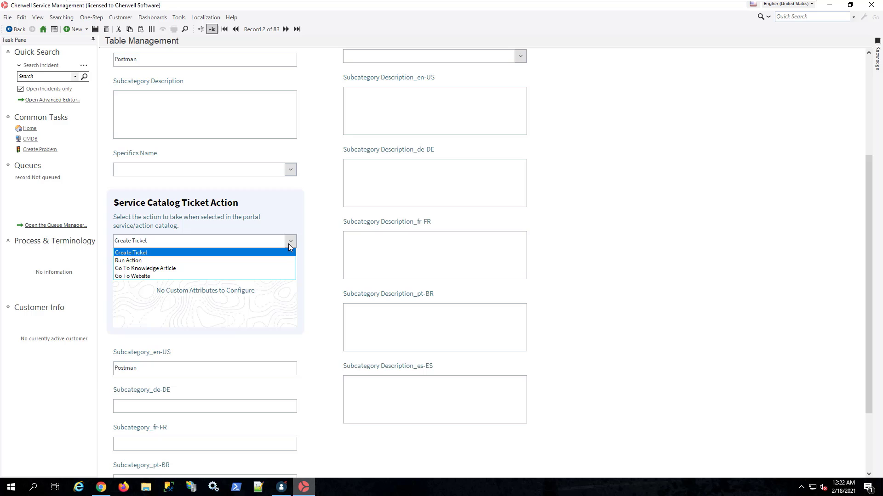
click(144, 262)
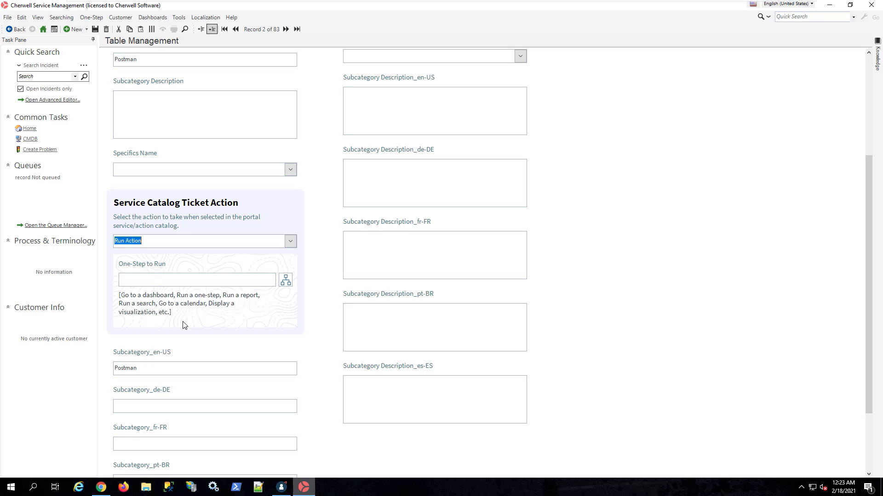
click(286, 281)
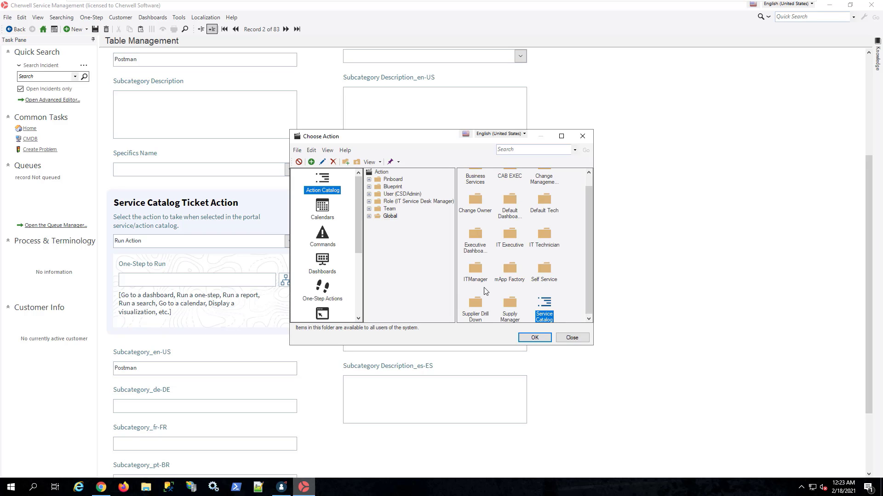
click(315, 208)
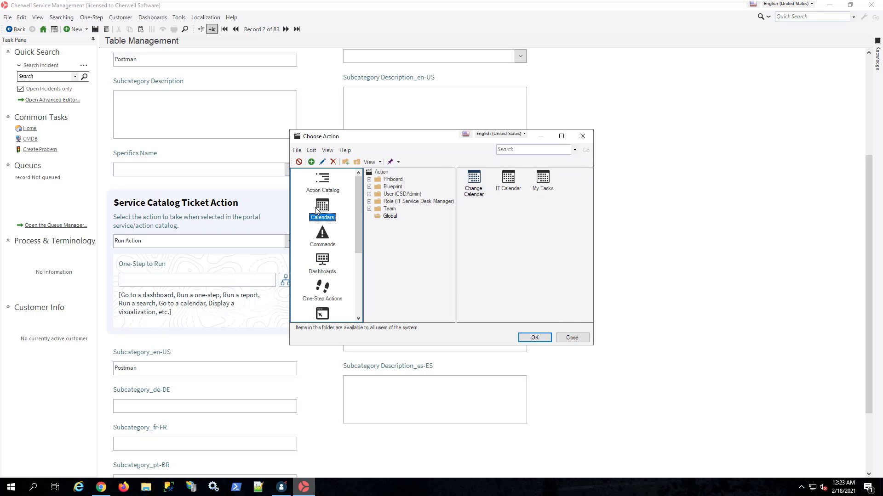
click(322, 262)
click(328, 294)
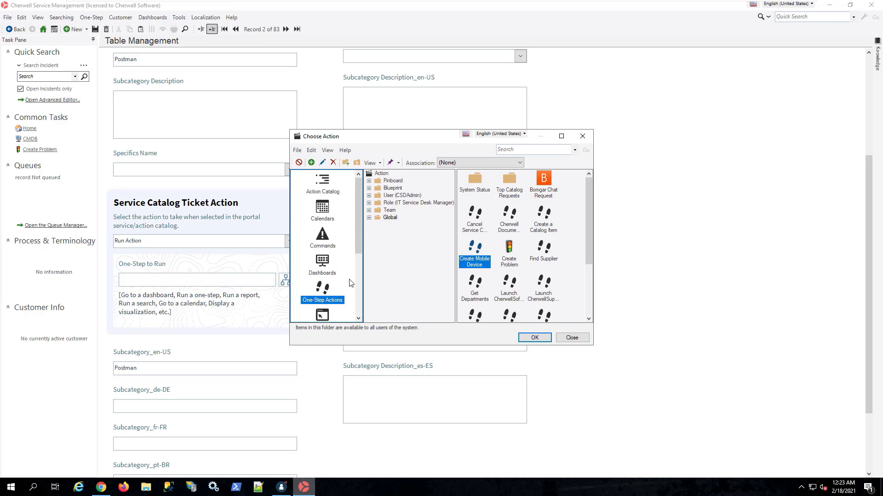
scroll(335, 260, down, 3)
click(323, 264)
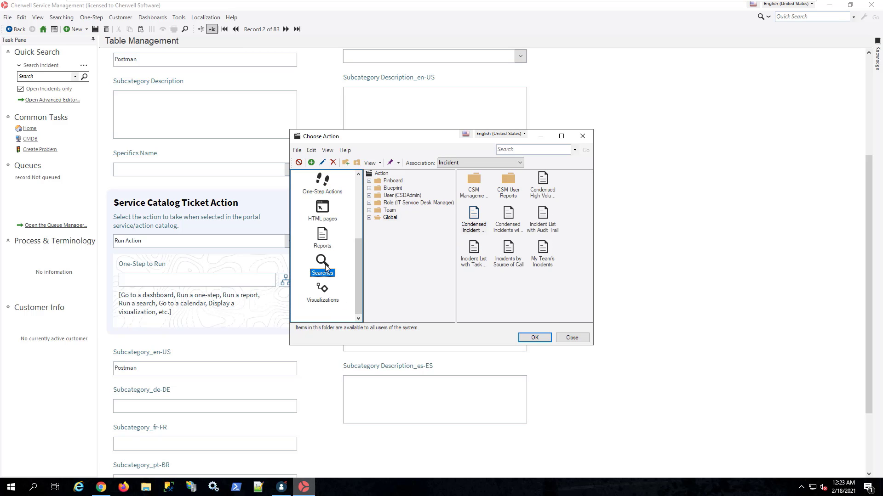
click(323, 294)
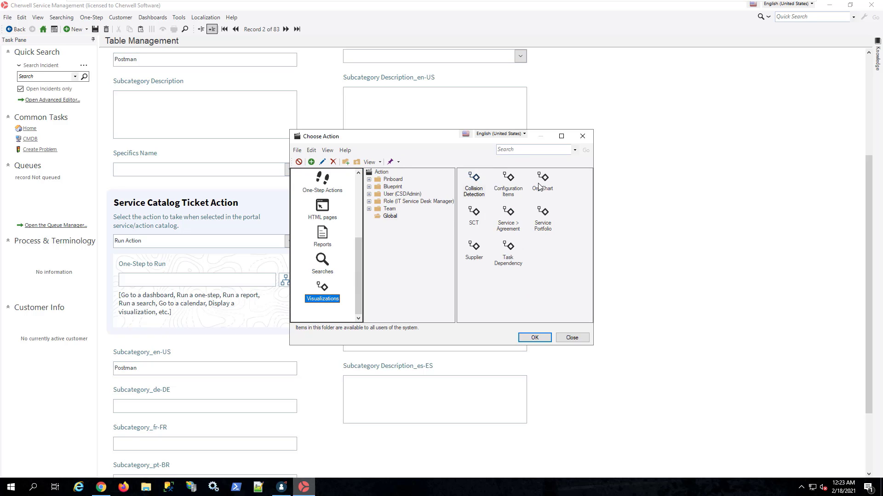
click(546, 182)
click(535, 338)
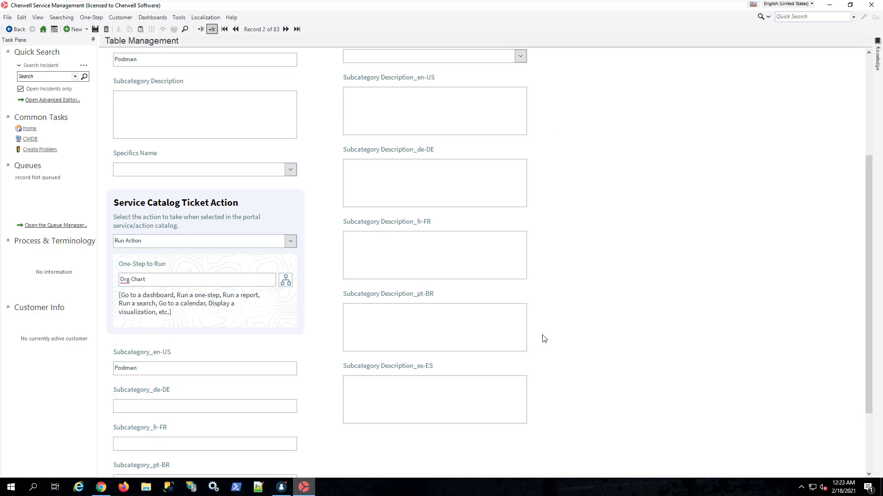
- Change the ticket action to Go To Knowledge Article and select the "Receiving Error Message" article about the failed server connection
click(291, 242)
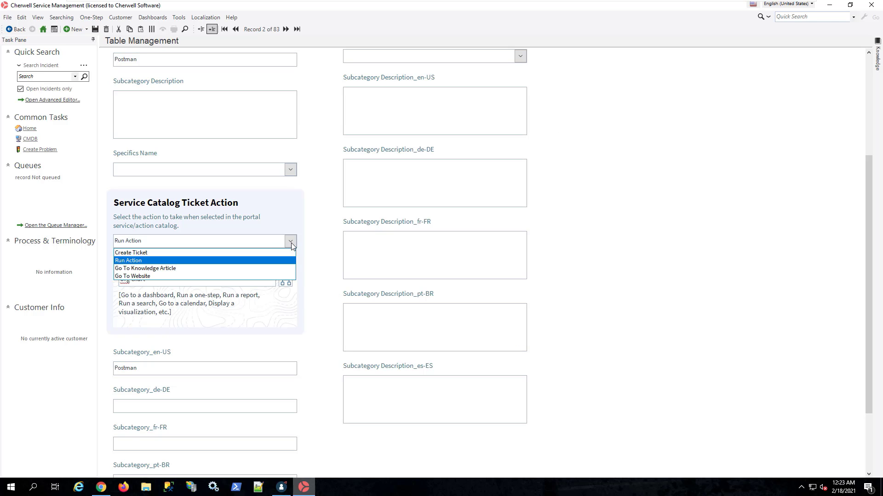
click(159, 269)
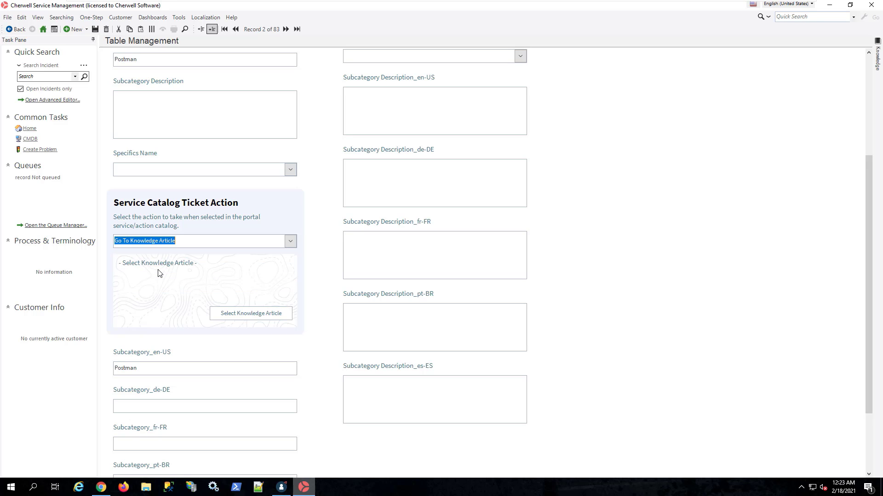
click(251, 314)
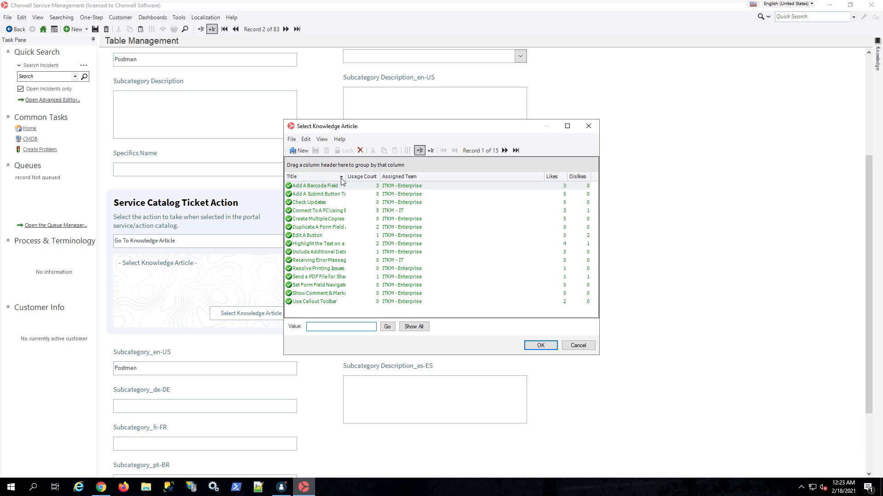
drag(345, 177, 511, 177)
double_click(450, 262)
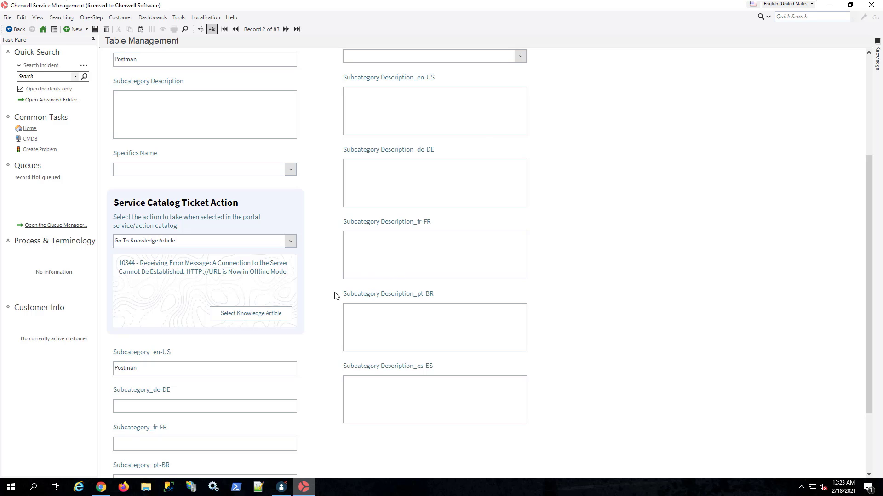
click(290, 243)
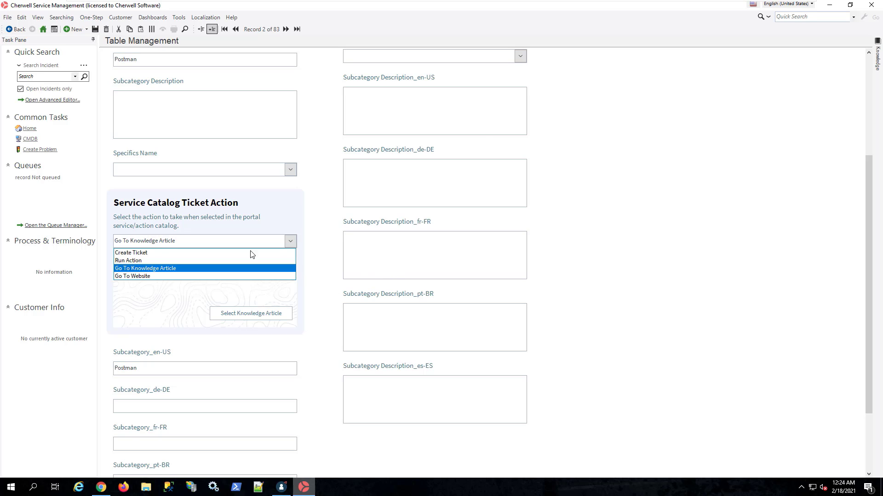
click(173, 276)
click(173, 277)
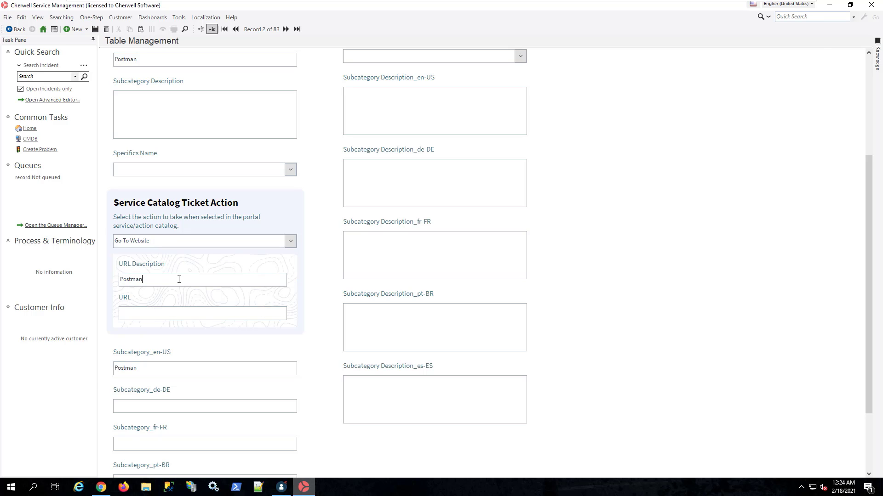
text(https://www.postman.com/)
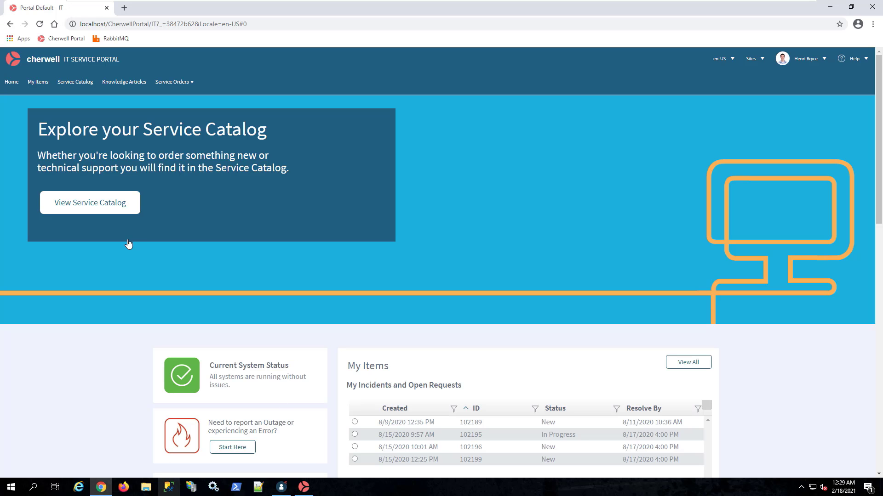
- Test the Help Connecting to Server item under Account Management > Cherwell Self Service in the portal's Service Catalog
click(90, 204)
click(133, 195)
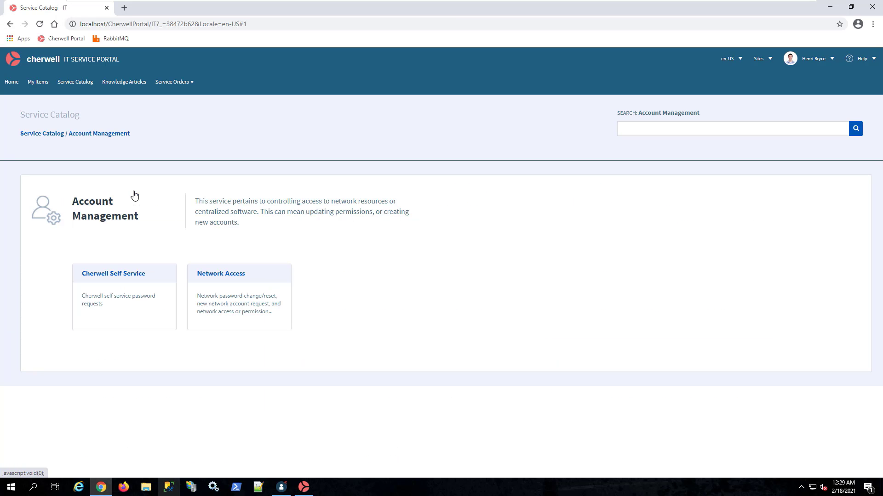
click(131, 274)
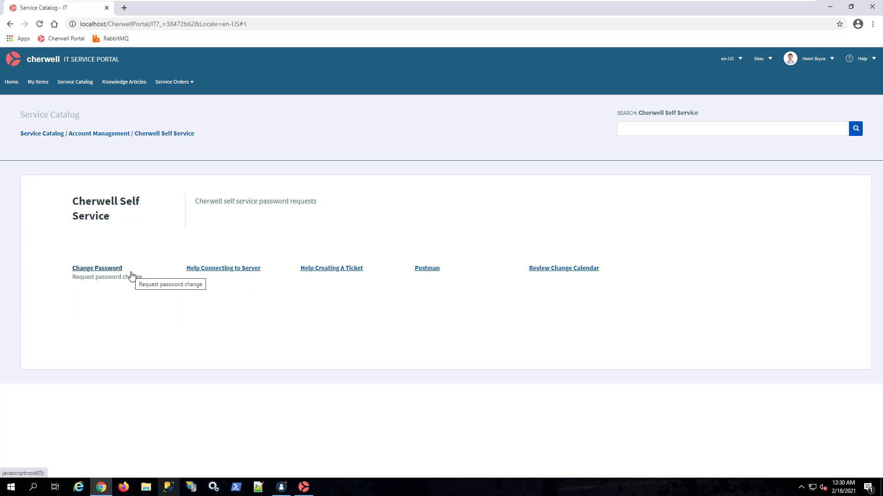
click(208, 272)
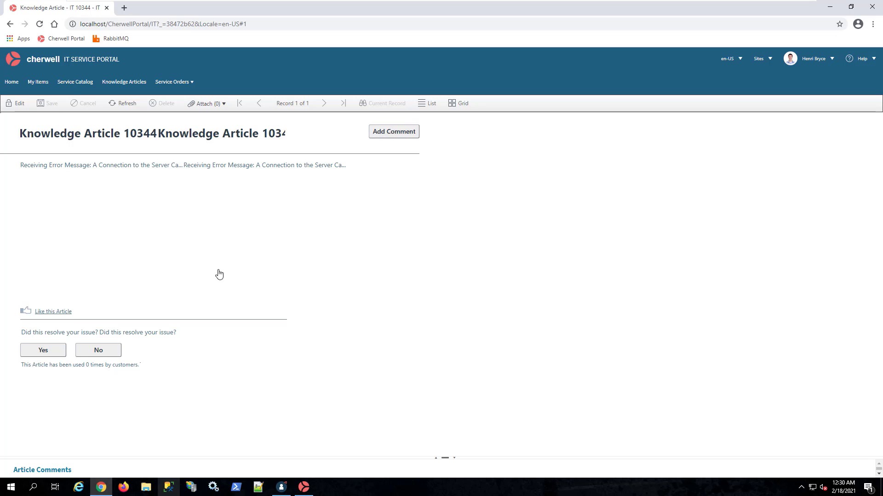
- Return to the Service Catalog and test the Help Creating A Ticket item under Account Management > Cherwell Self Service
click(71, 86)
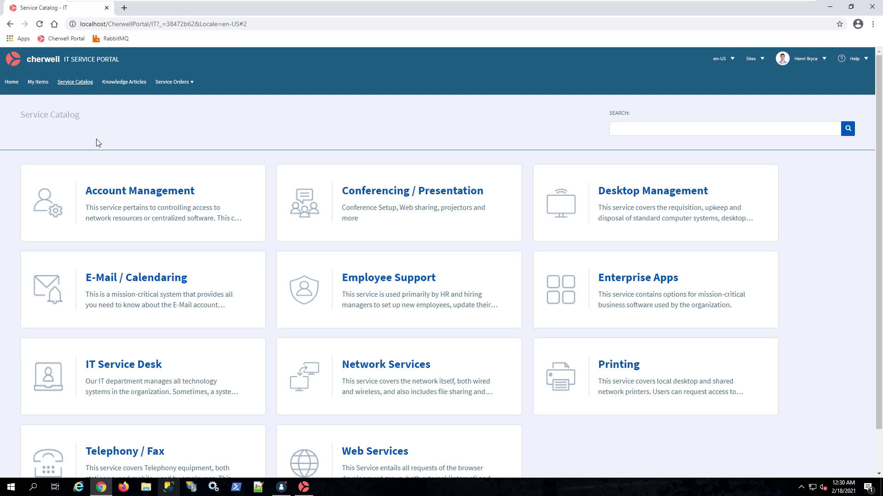
click(123, 192)
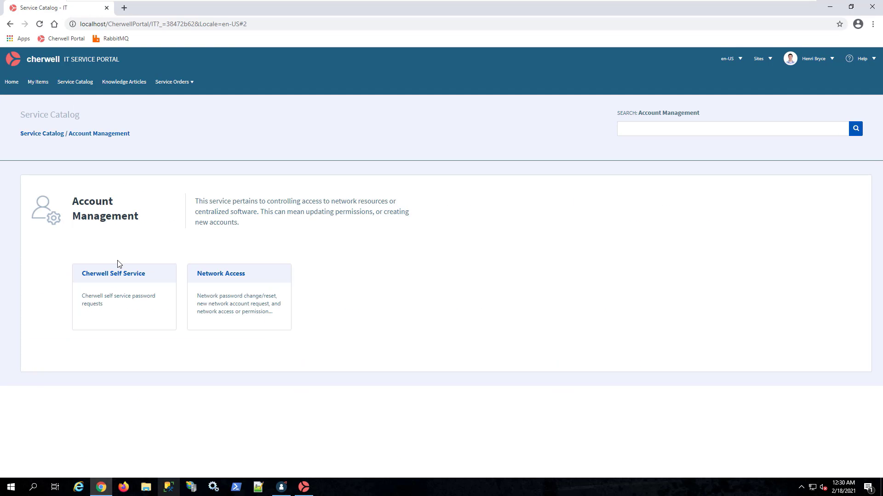
click(118, 275)
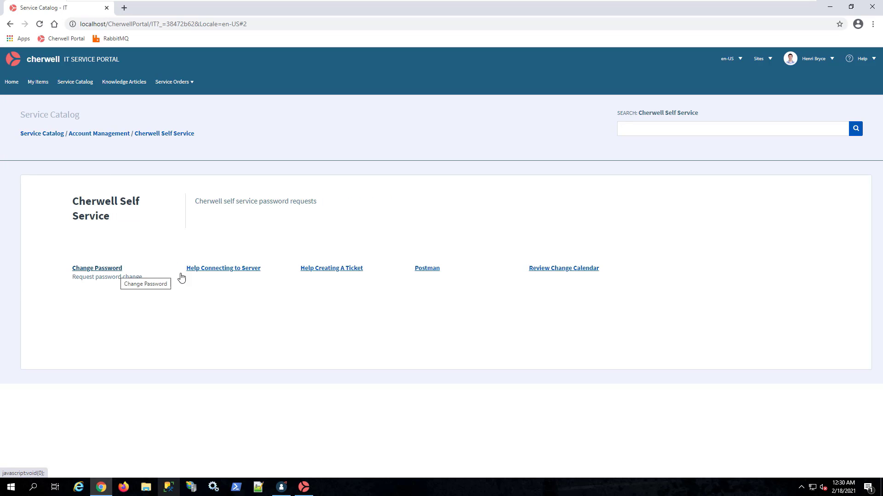
click(332, 269)
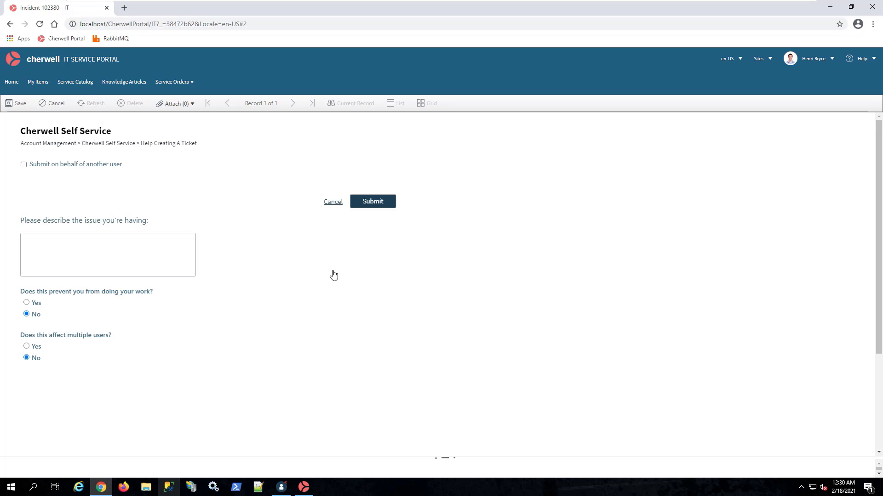
- Test the Postman website item under Account Management > Cherwell Self Service, and close the website it opens
click(79, 87)
click(167, 195)
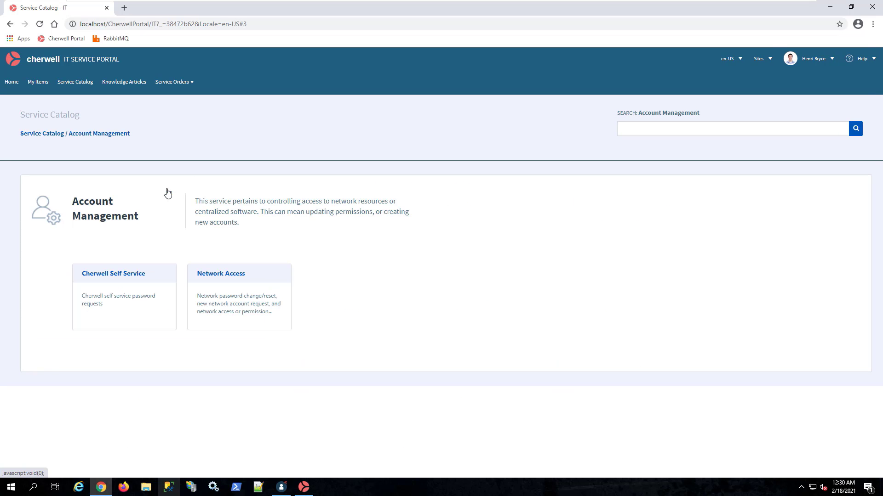
click(138, 274)
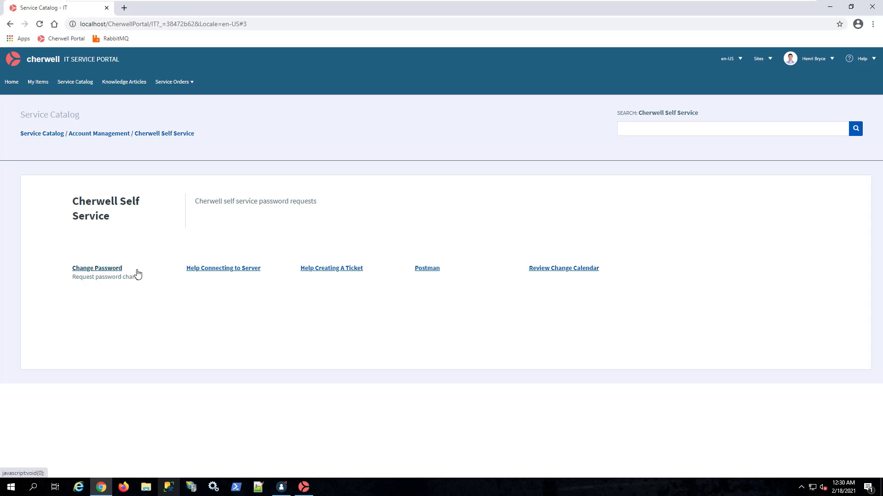
click(422, 271)
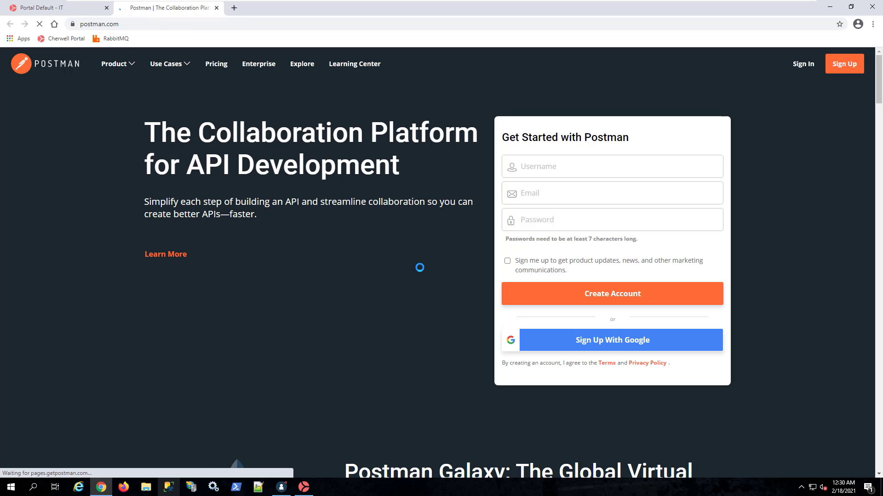
click(216, 7)
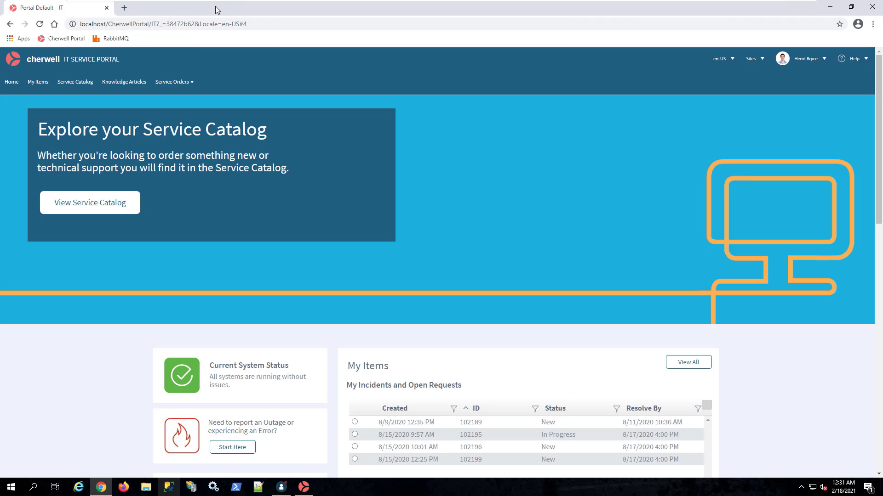
- Open the Review Change Calendar item from Account Management > Cherwell Self Service in the Service Catalog
click(104, 204)
click(112, 197)
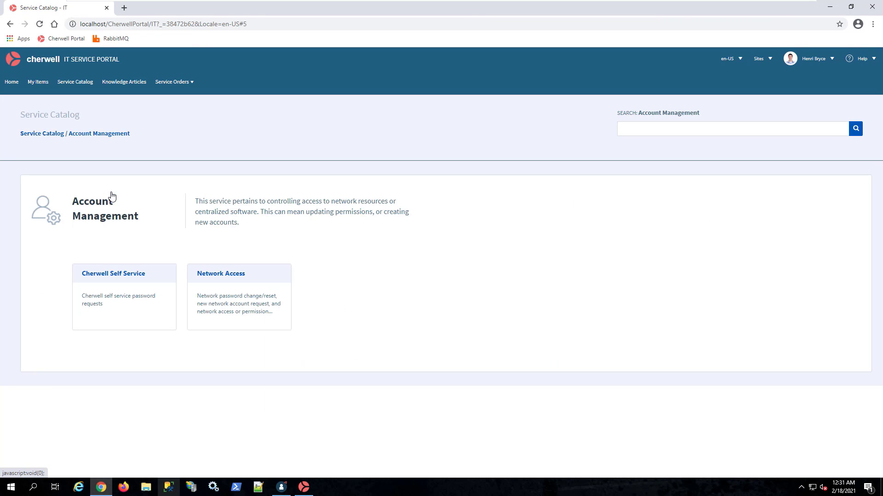
click(137, 274)
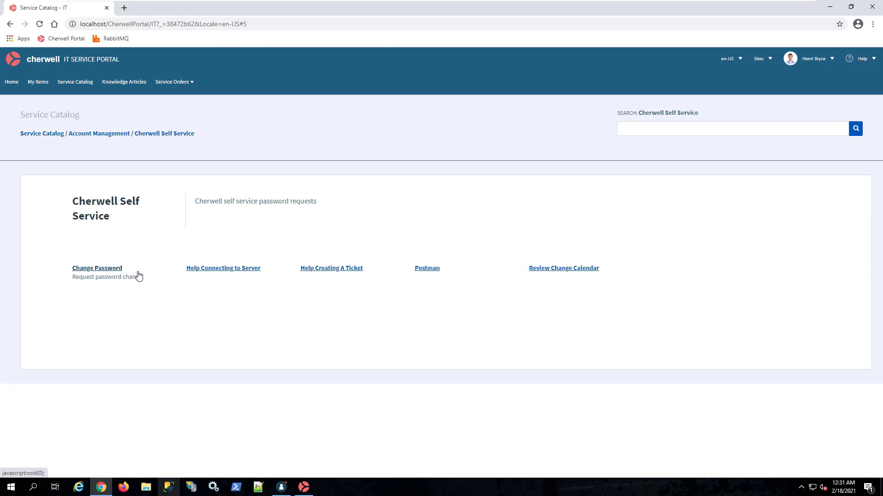
click(554, 272)
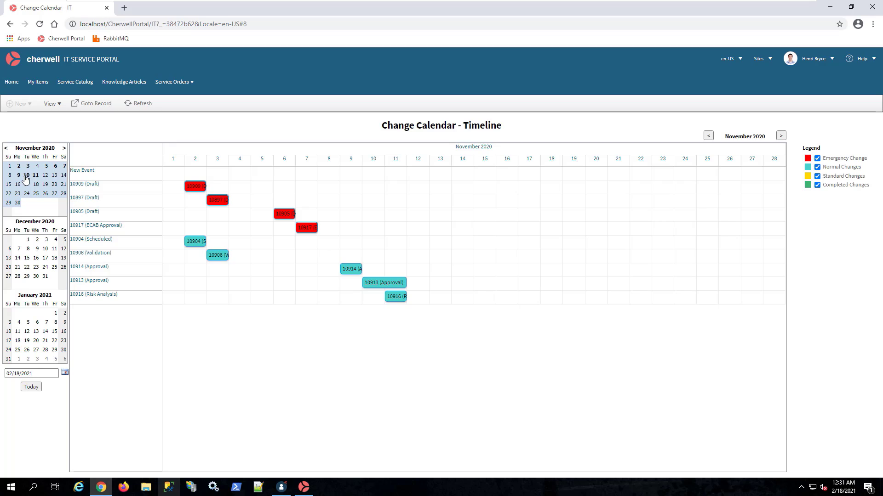